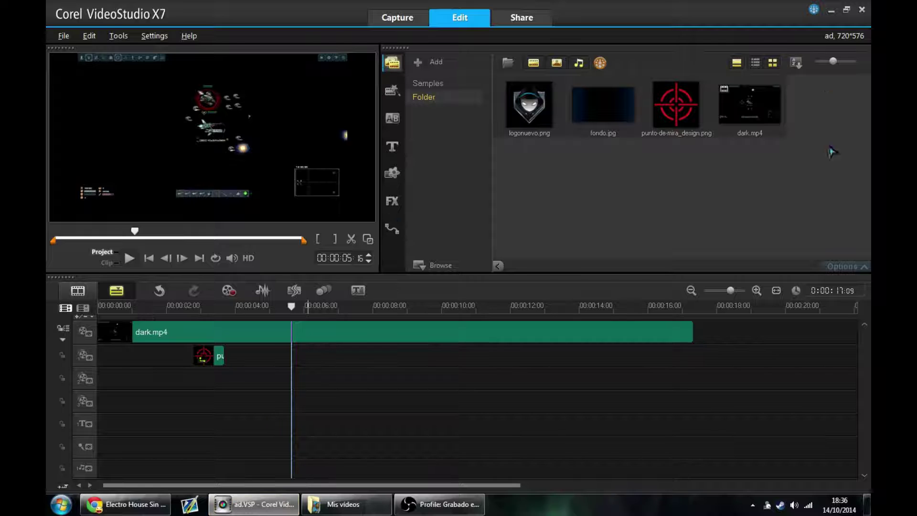
# Step: Browse the library's instant project templates, transitions, titles and color pattern graphics, previewing the CP-D01.jpg pattern
pyautogui.click(440, 86)
pyautogui.click(431, 98)
pyautogui.click(395, 93)
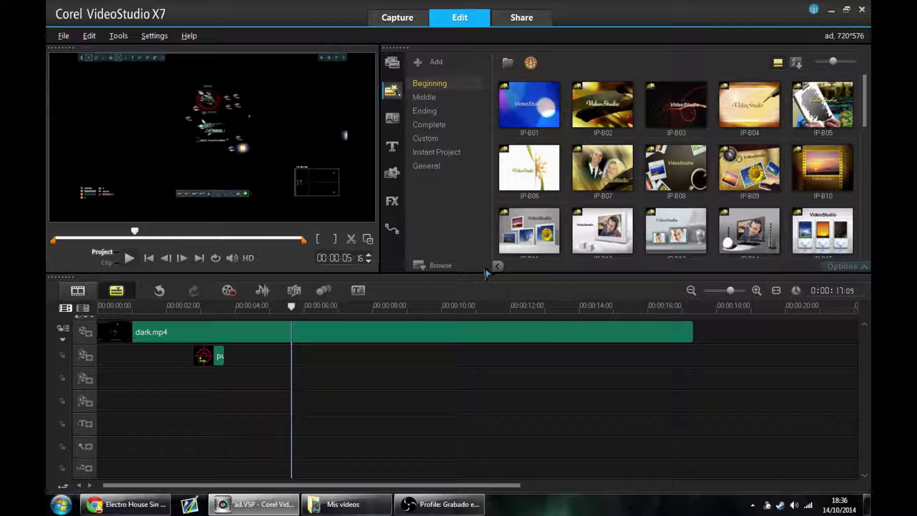
pyautogui.scroll(-5, 807, 191)
pyautogui.scroll(5, 625, 187)
pyautogui.click(392, 118)
pyautogui.scroll(8, 605, 144)
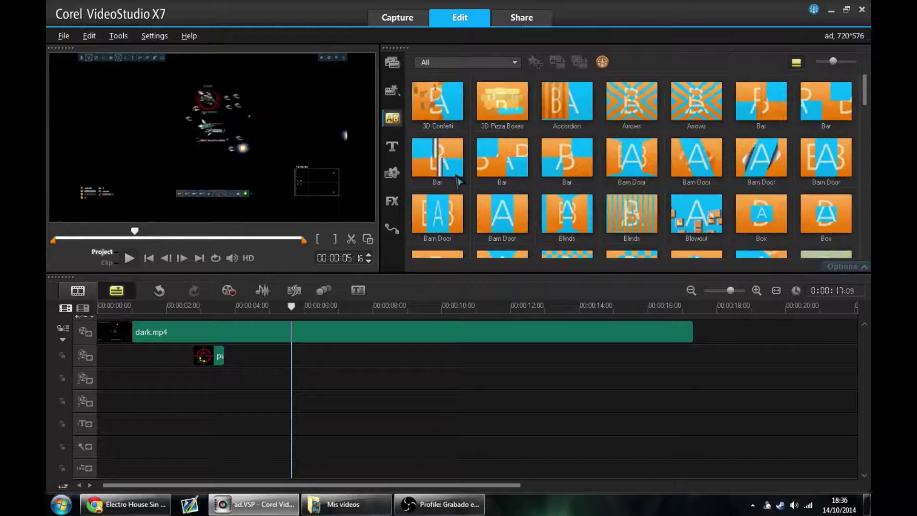
pyautogui.click(392, 146)
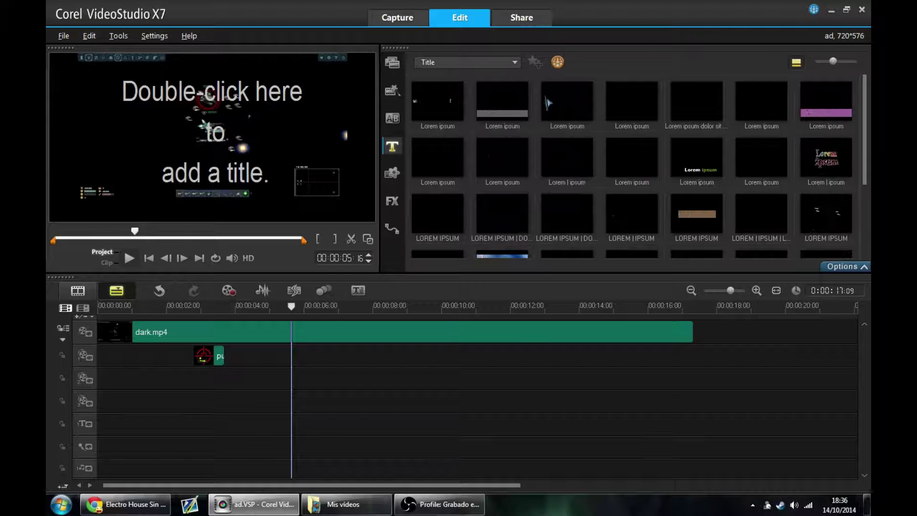
pyautogui.click(392, 173)
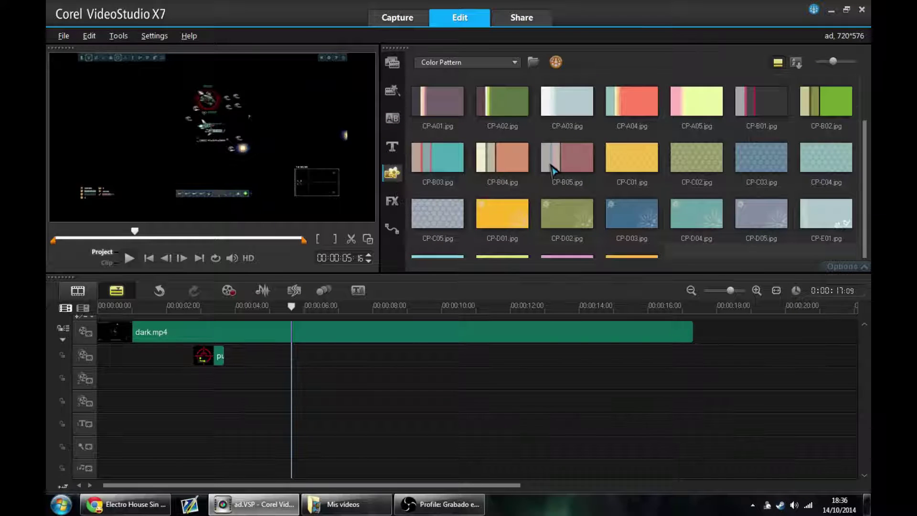
pyautogui.scroll(-1, 553, 170)
pyautogui.click(507, 165)
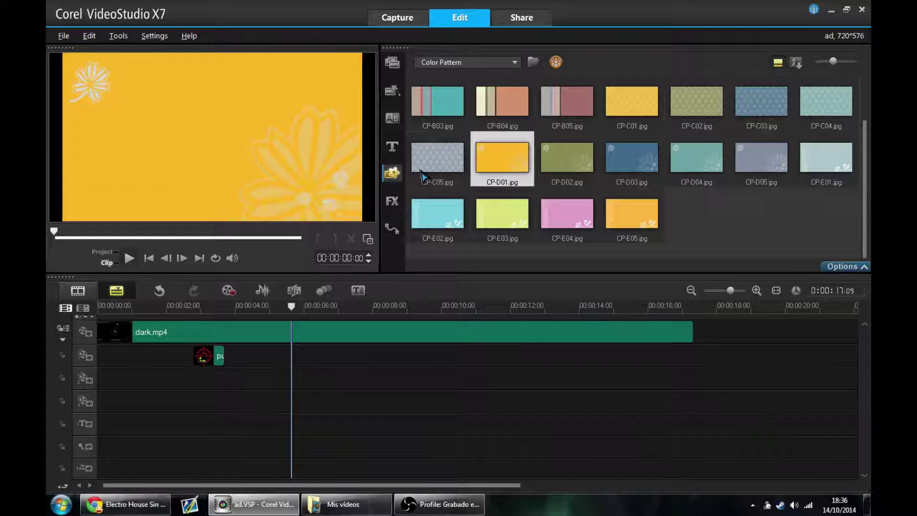
# Step: Preview the Bubble, ColorShift and Colored Pen filters, look through the basic motion paths, and return to the media folder
pyautogui.click(392, 201)
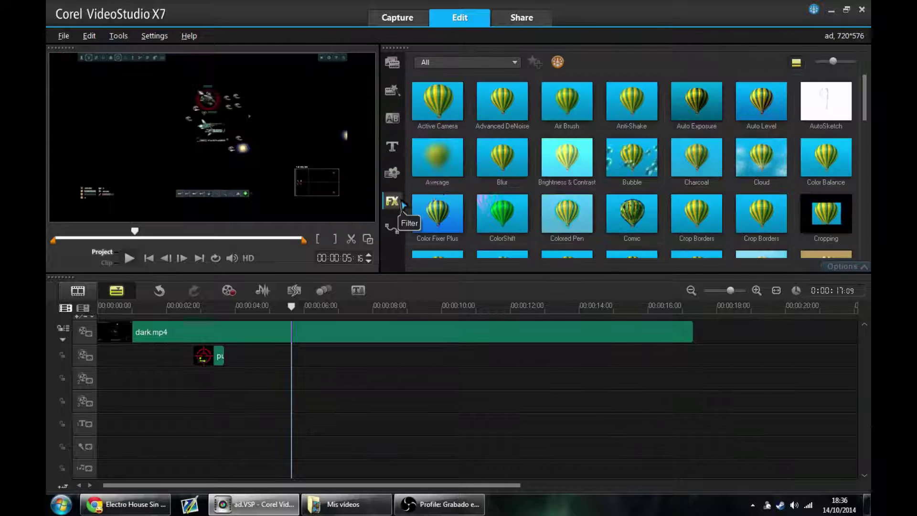
pyautogui.click(554, 157)
pyautogui.click(612, 160)
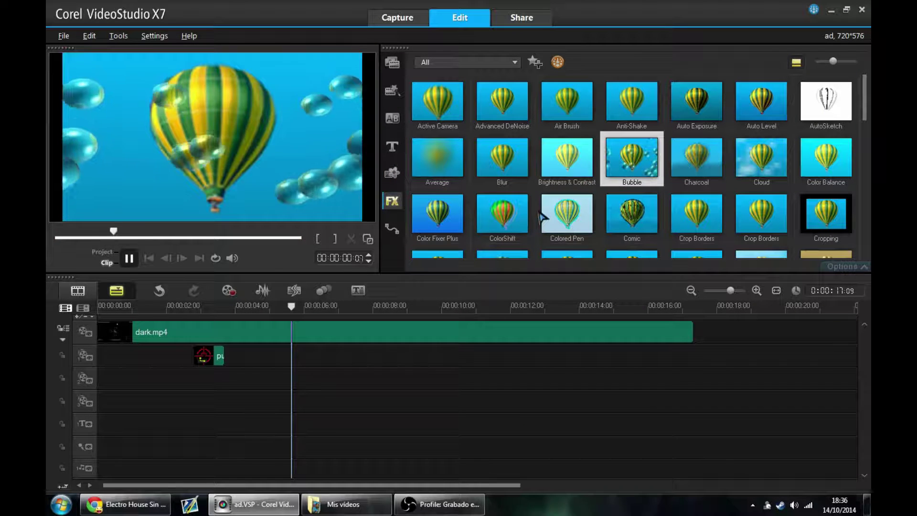
pyautogui.click(513, 212)
pyautogui.click(559, 208)
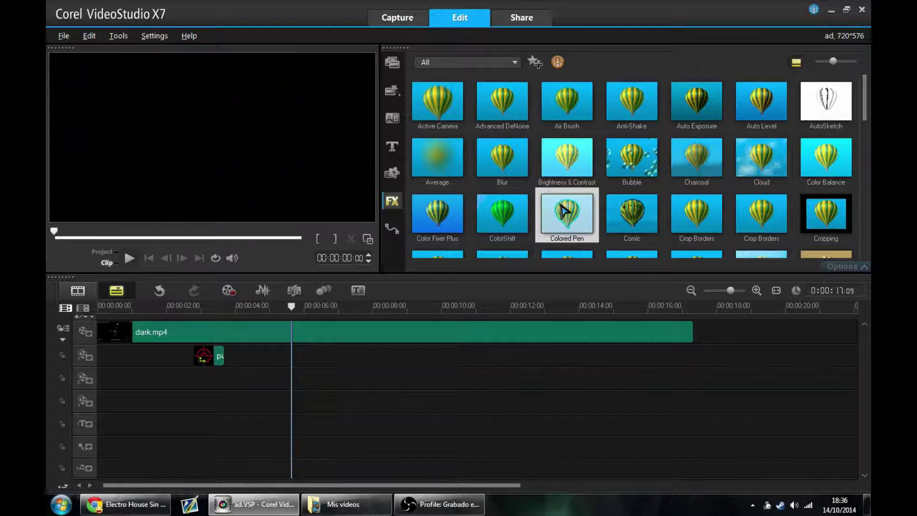
pyautogui.scroll(-1, 564, 205)
pyautogui.click(392, 229)
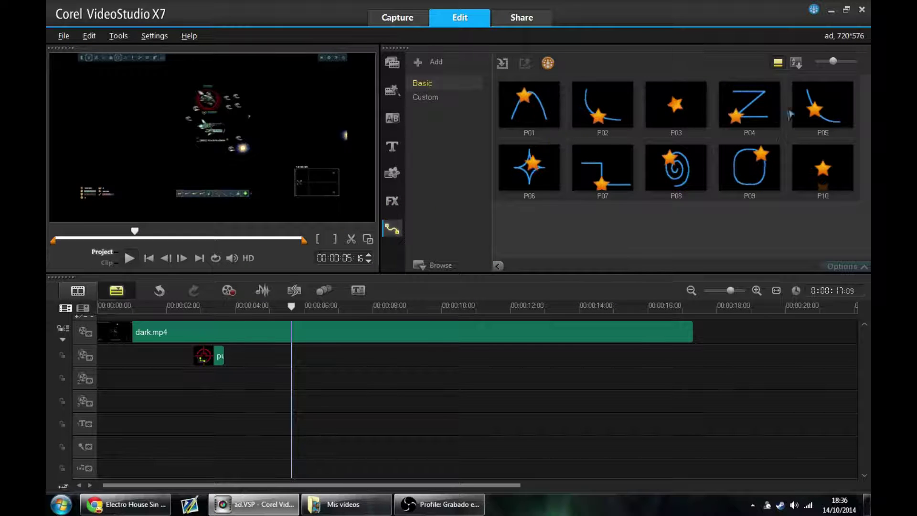
pyautogui.click(393, 62)
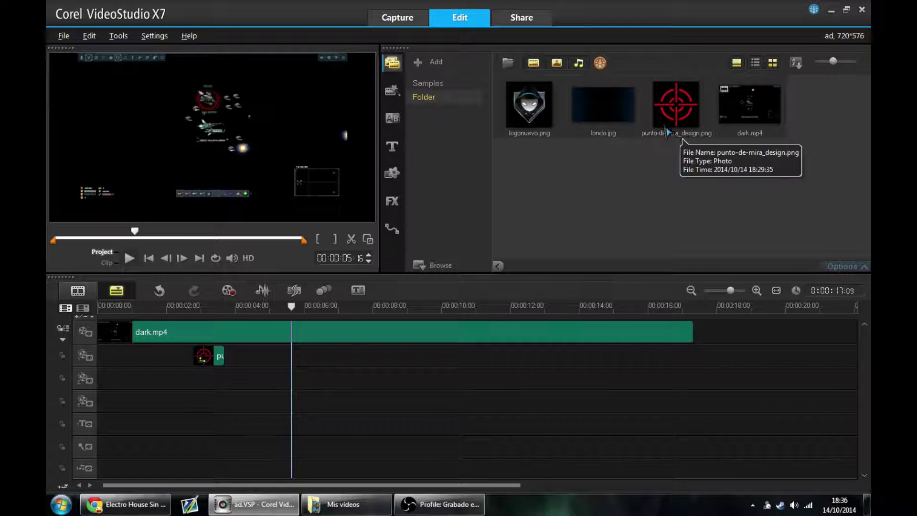
# Step: Play the project from about 2 seconds to review the footage, then return the playhead to 00:00:02:18
pyautogui.moveTo(291, 307); pyautogui.dragTo(175, 308)
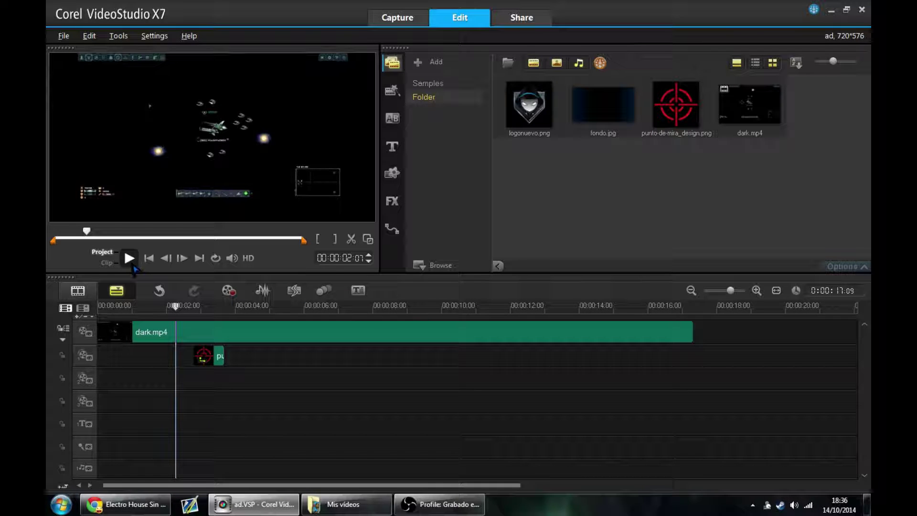
pyautogui.click(133, 267)
pyautogui.click(133, 266)
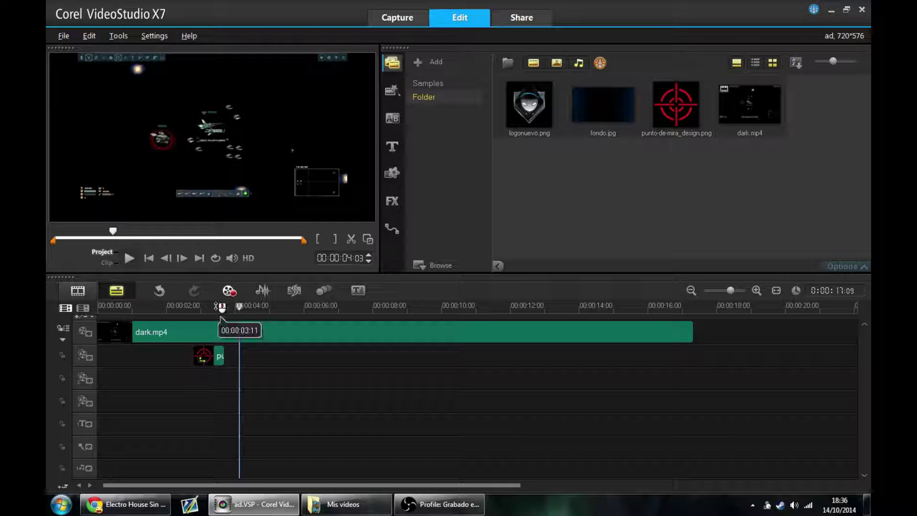
pyautogui.moveTo(239, 306); pyautogui.dragTo(192, 334)
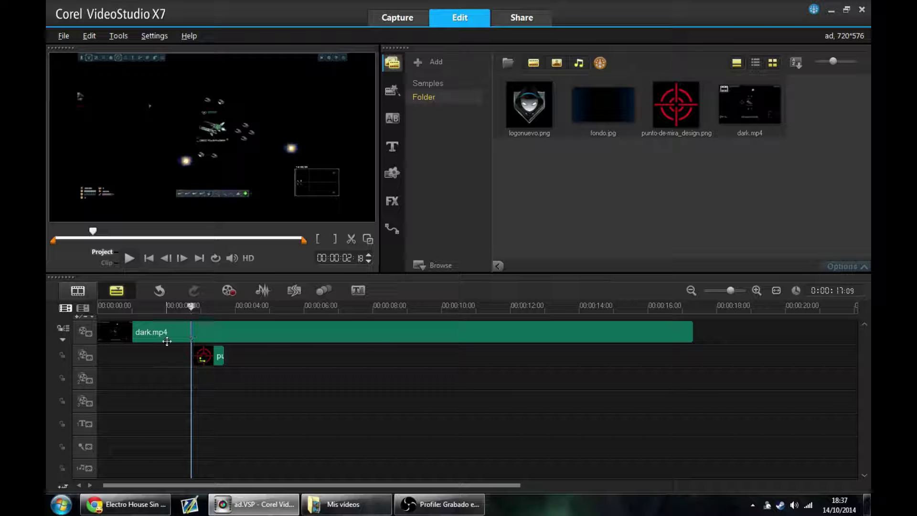
# Step: Delete the existing crosshair clip and place punto-de-mira_design.png on the first overlay track at about 00:00:02:20
pyautogui.click(207, 355)
pyautogui.press('Delete')
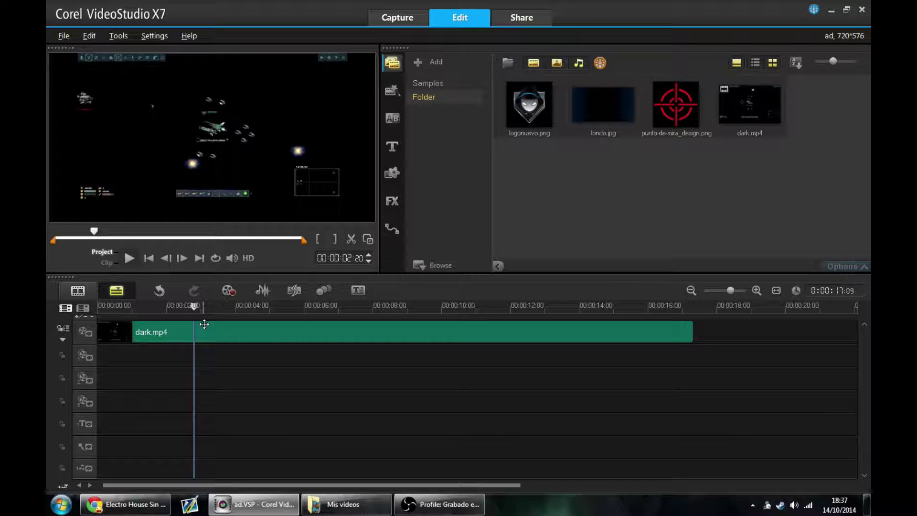
pyautogui.click(684, 114)
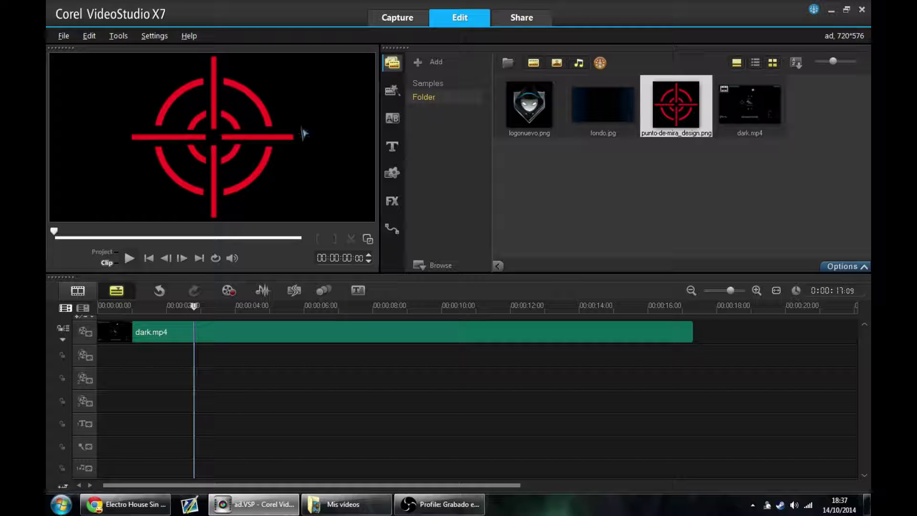
pyautogui.moveTo(671, 103); pyautogui.dragTo(197, 366)
# Step: Trim the end of the crosshair overlay clip to about 00:00:03:19
pyautogui.moveTo(196, 306); pyautogui.dragTo(227, 327)
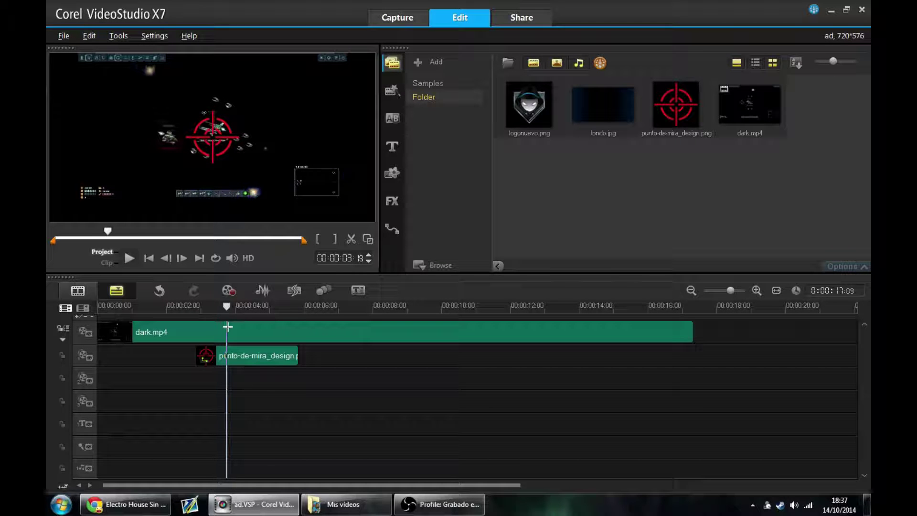
pyautogui.click(262, 354)
pyautogui.moveTo(297, 355); pyautogui.dragTo(226, 355)
# Step: At the start of the overlay clip, move the crosshair up and left in the preview to about X -32, Y 50
pyautogui.moveTo(234, 311); pyautogui.dragTo(199, 317)
pyautogui.click(217, 365)
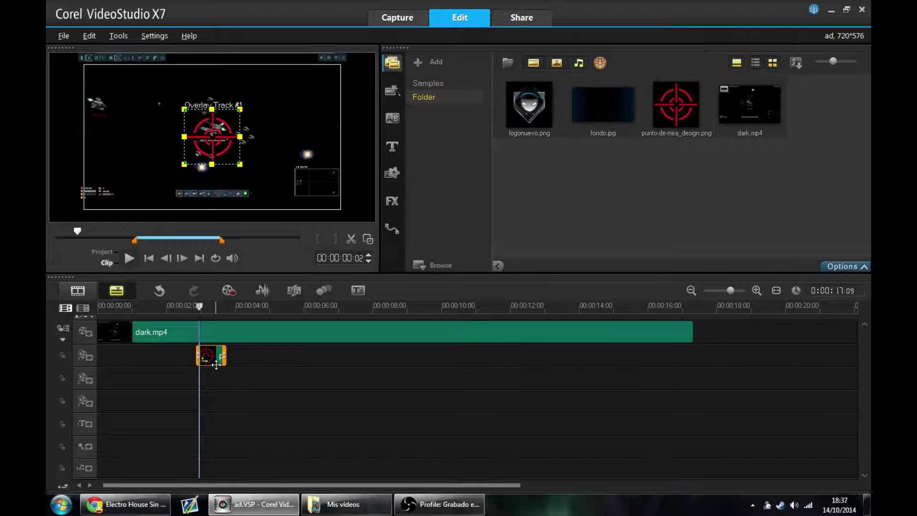
pyautogui.moveTo(226, 150); pyautogui.dragTo(178, 104)
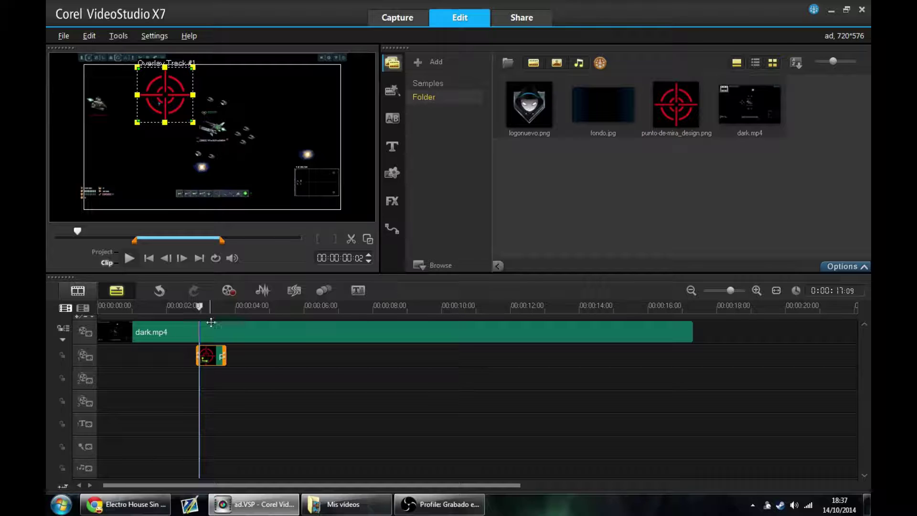
# Step: Open the Customize Motion settings for the crosshair overlay
pyautogui.rightClick(210, 356)
pyautogui.click(234, 154)
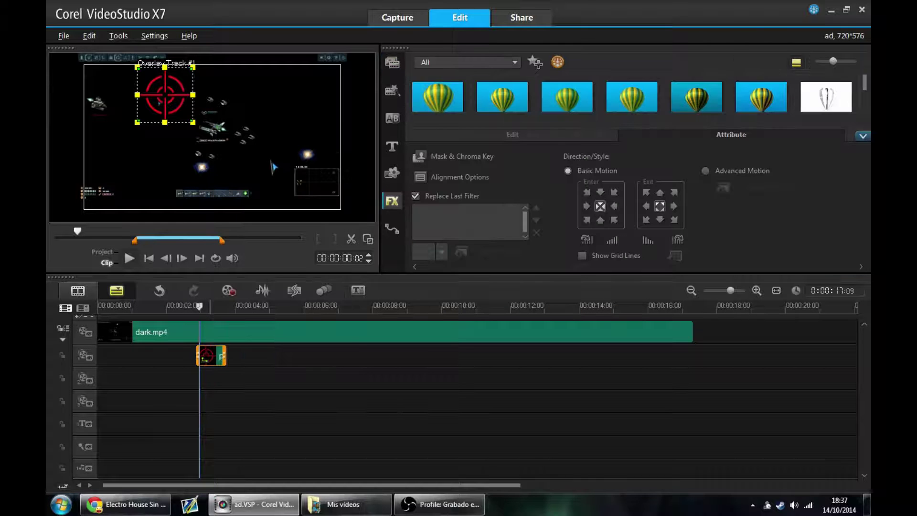
pyautogui.rightClick(206, 153)
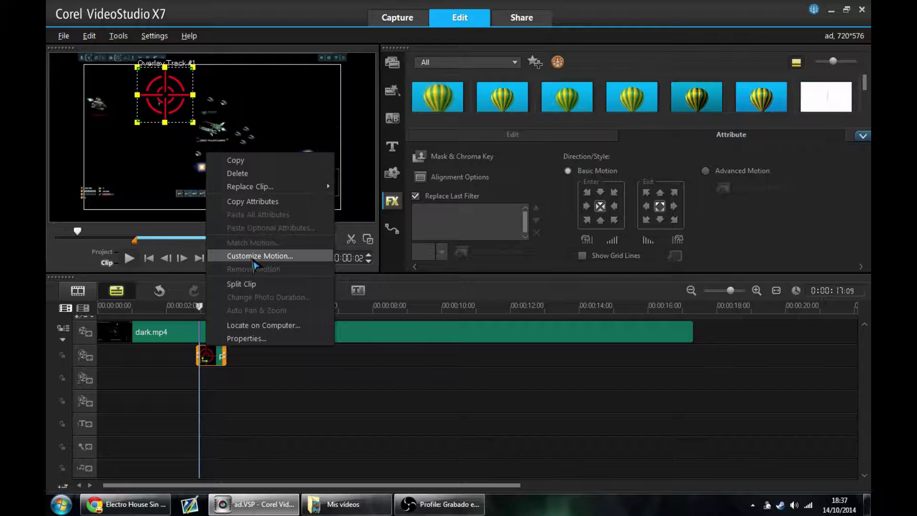
pyautogui.click(254, 256)
pyautogui.moveTo(476, 66); pyautogui.dragTo(461, 85)
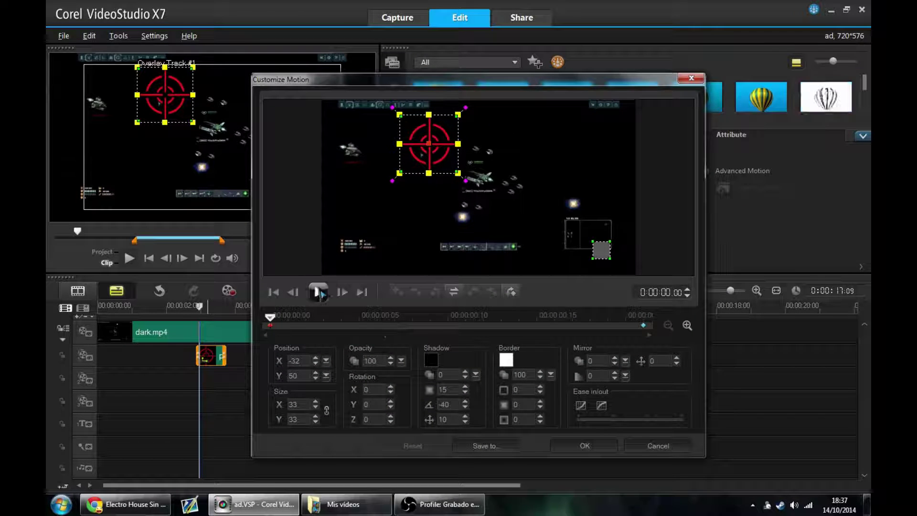
# Step: Add a crosshair motion keyframe at frame 1 with position about X -40, Y 51 and size about 30
pyautogui.click(275, 324)
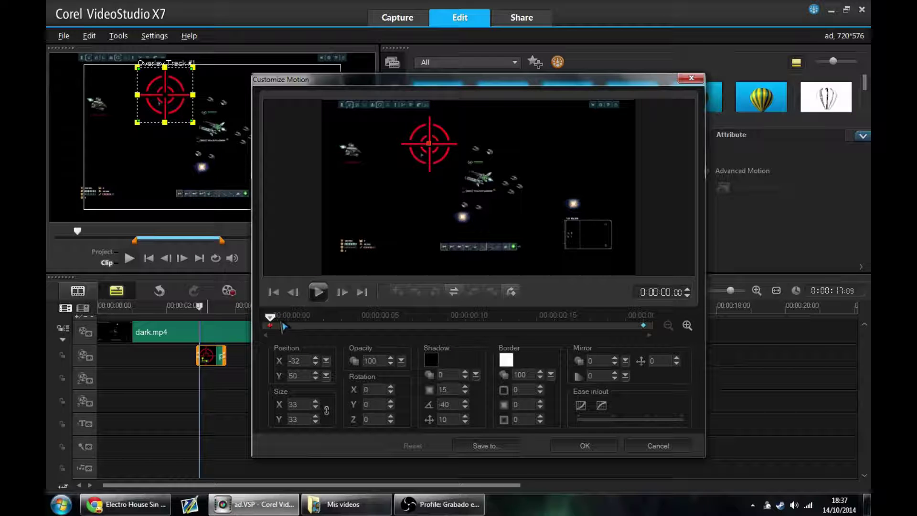
pyautogui.click(281, 328)
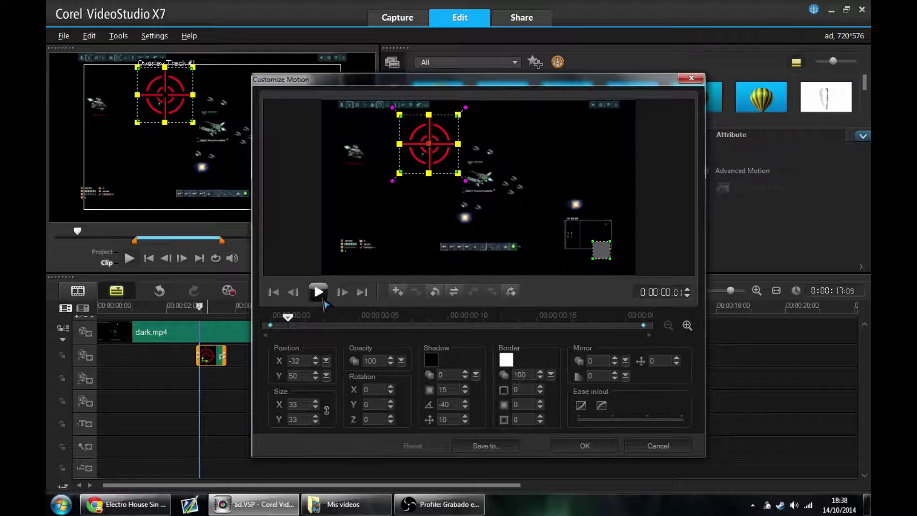
pyautogui.click(269, 328)
pyautogui.moveTo(269, 328)
pyautogui.mouseDown()
pyautogui.moveTo(653, 328)
pyautogui.moveTo(282, 340)
pyautogui.moveTo(303, 340)
pyautogui.moveTo(263, 322)
pyautogui.mouseUp()
pyautogui.click(289, 325)
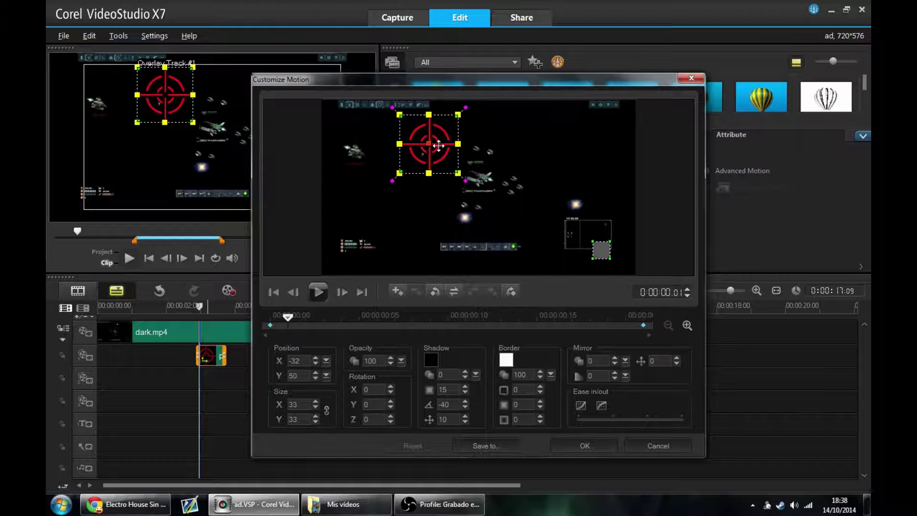
pyautogui.moveTo(459, 122); pyautogui.dragTo(428, 138)
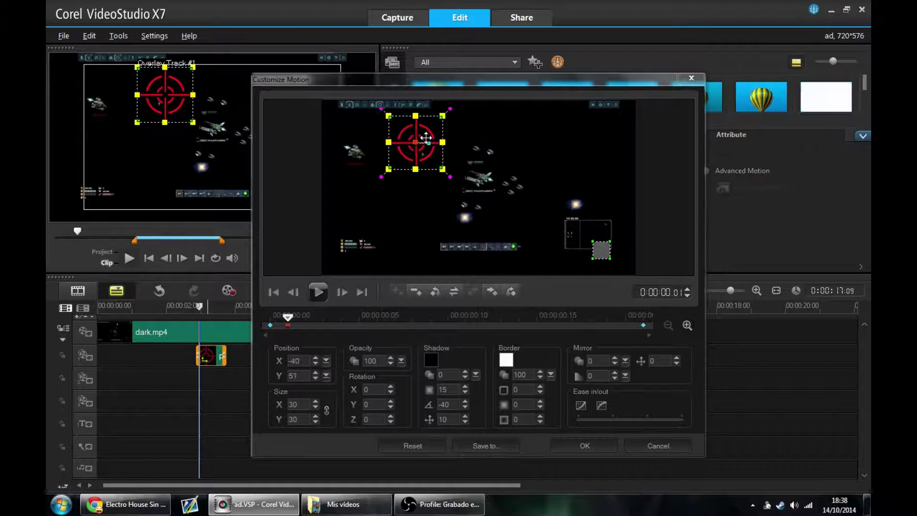
# Step: Add a motion keyframe at frame 2, moving the crosshair to about X -48, Y 50 and shrinking it to about 25
pyautogui.click(306, 324)
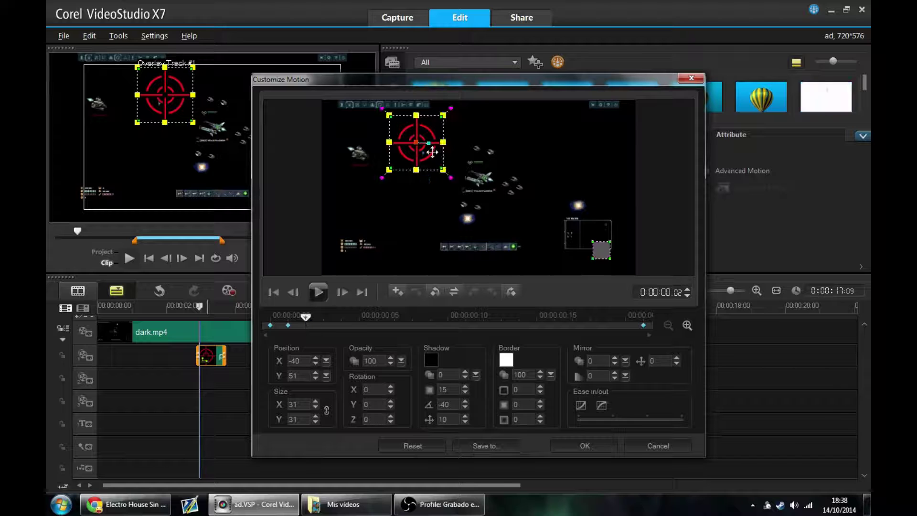
pyautogui.moveTo(434, 149); pyautogui.dragTo(423, 151)
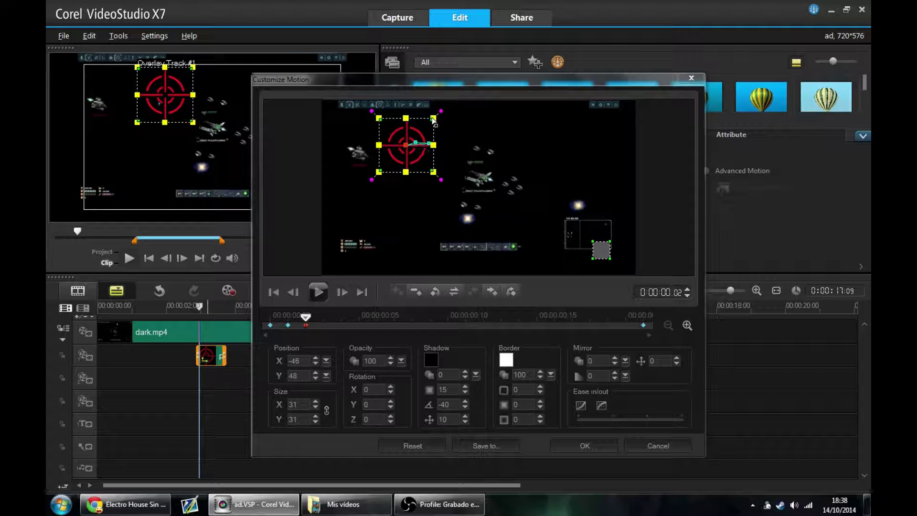
pyautogui.moveTo(433, 120); pyautogui.dragTo(413, 156)
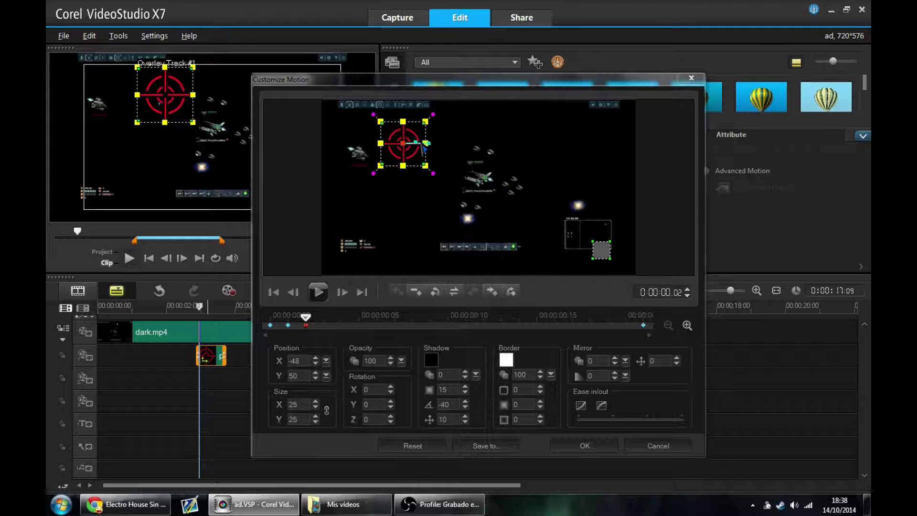
# Step: Add a motion keyframe at frame 3, moving the crosshair to about X -54, Y 47 and shrinking it to about 23
pyautogui.click(342, 293)
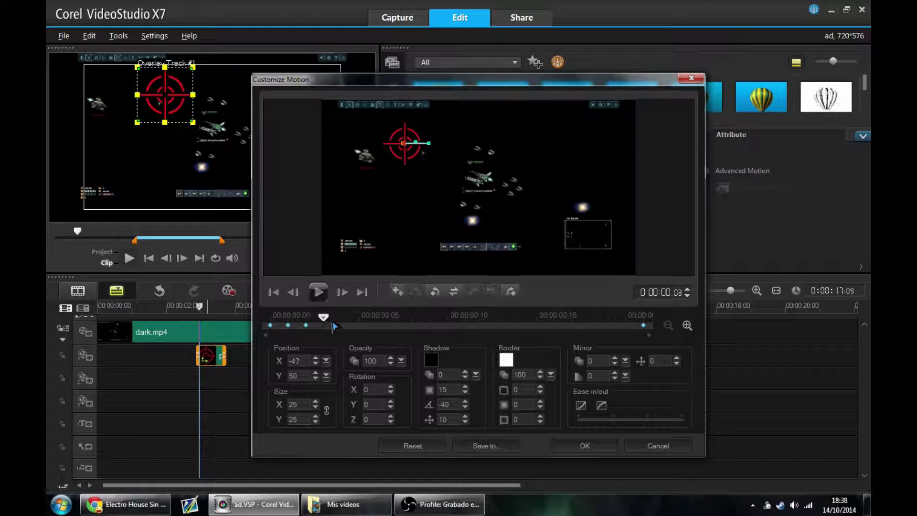
pyautogui.moveTo(418, 149); pyautogui.dragTo(404, 163)
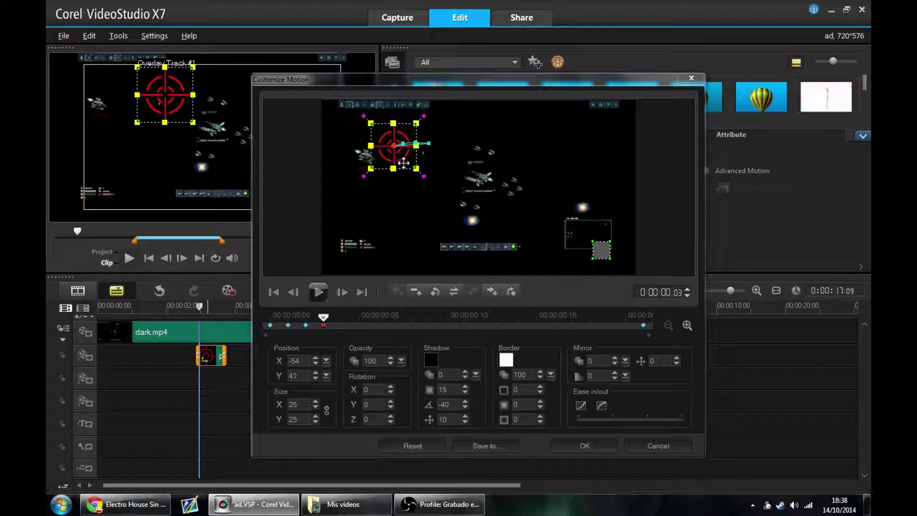
pyautogui.moveTo(417, 122); pyautogui.dragTo(415, 126)
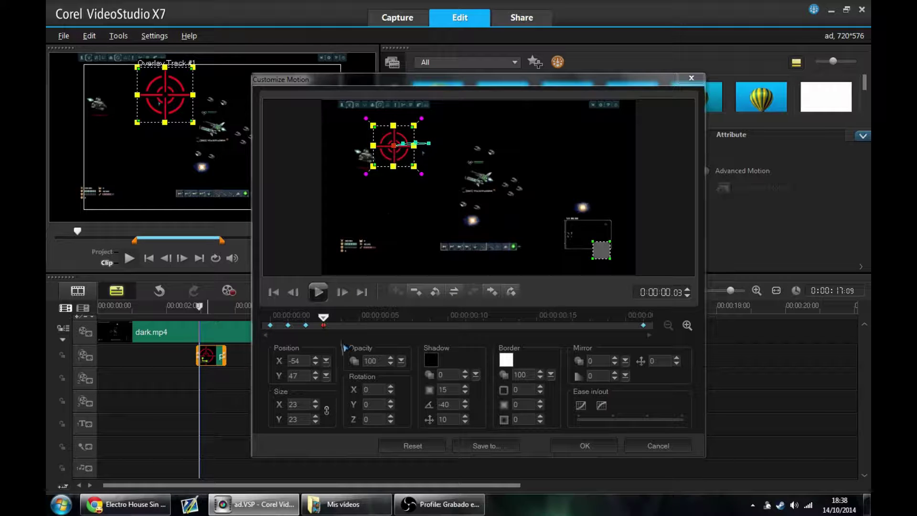
# Step: Add a motion keyframe at frame 4, moving the crosshair to about X -60, Y 43 and shrinking it to about 22
pyautogui.moveTo(327, 326); pyautogui.dragTo(341, 327)
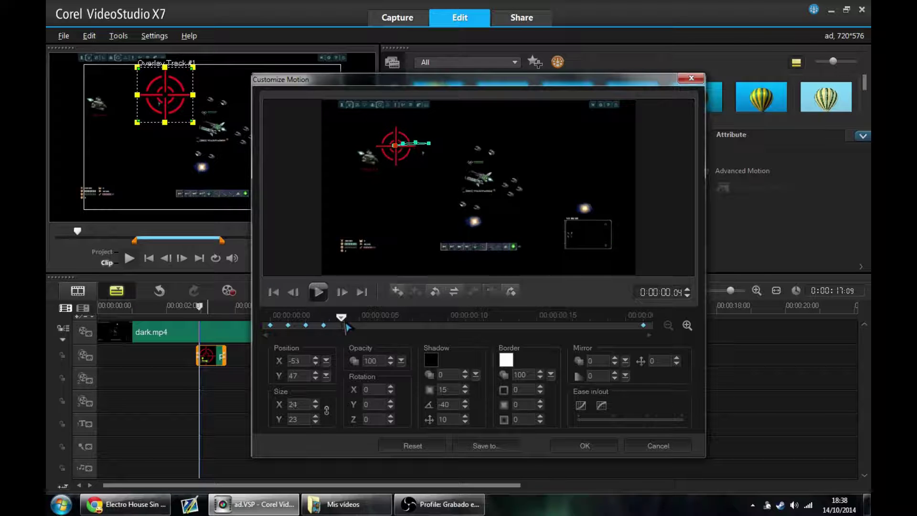
pyautogui.moveTo(403, 158); pyautogui.dragTo(391, 162)
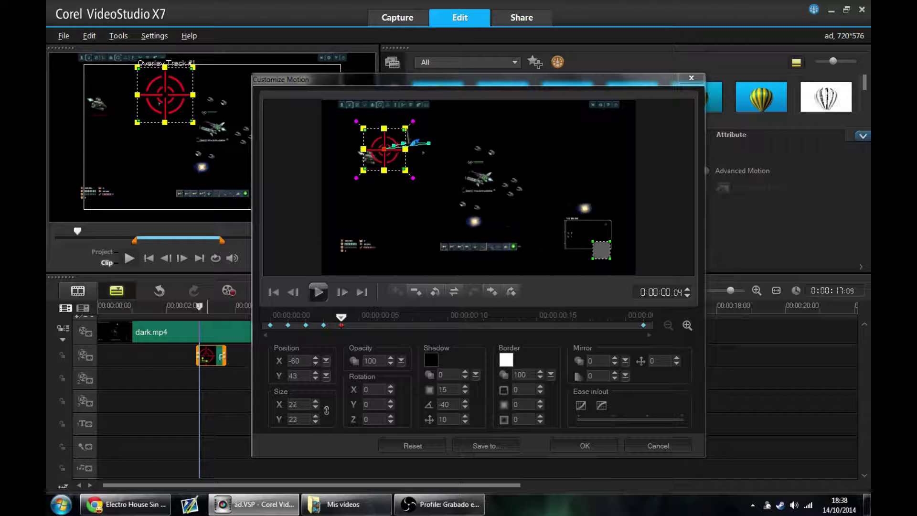
pyautogui.moveTo(407, 129); pyautogui.dragTo(404, 132)
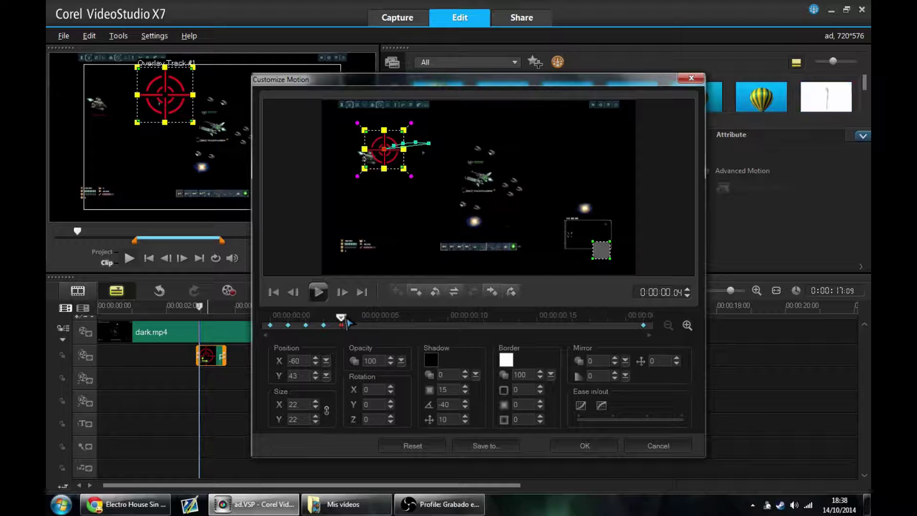
# Step: Add a motion keyframe at frame 5, moving the crosshair to about X -65, Y 38 and shrinking it to about 20
pyautogui.moveTo(344, 328); pyautogui.dragTo(359, 326)
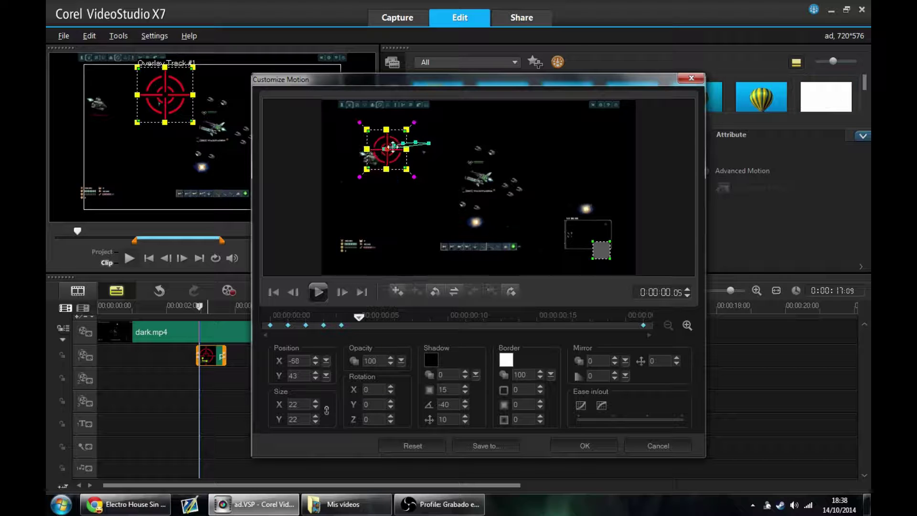
pyautogui.moveTo(395, 163); pyautogui.dragTo(395, 141)
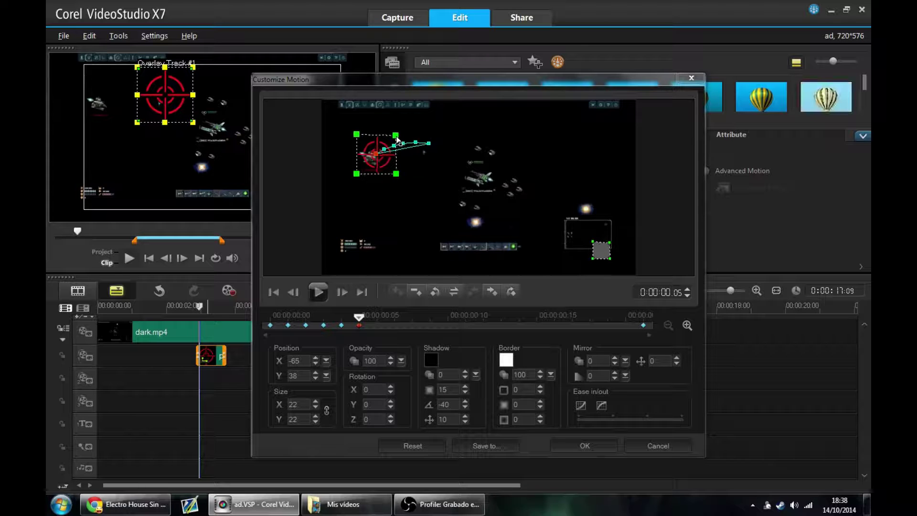
pyautogui.moveTo(387, 155); pyautogui.dragTo(400, 140)
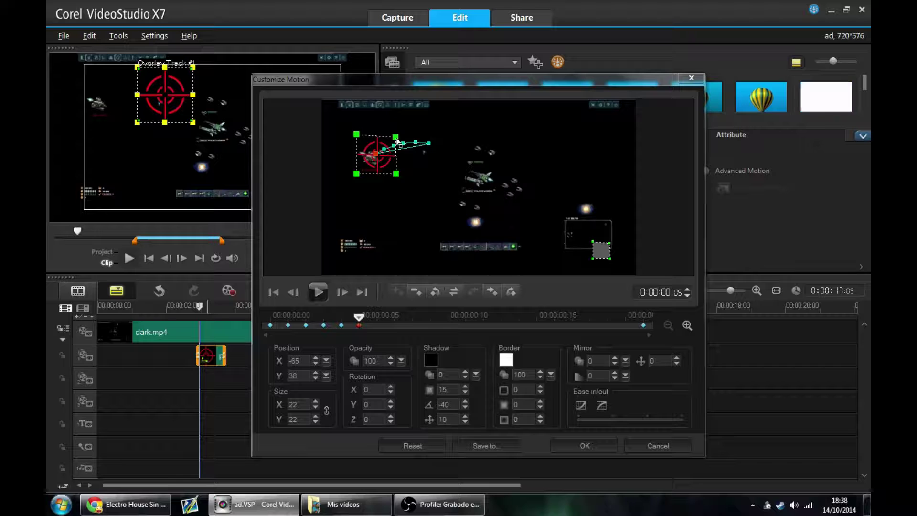
pyautogui.moveTo(397, 138); pyautogui.dragTo(395, 138)
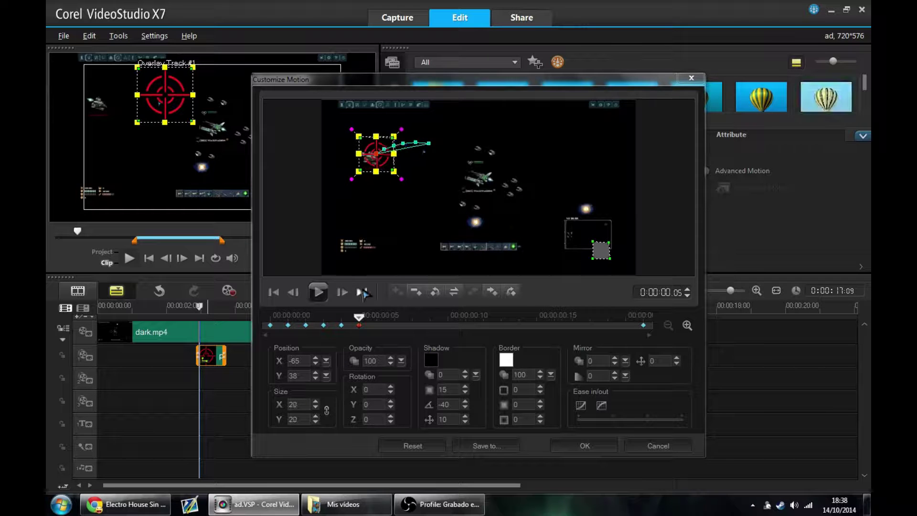
# Step: Add a motion keyframe at frame 6, moving the crosshair to about X -66, Y 34 and shrinking it to about 16
pyautogui.moveTo(361, 319); pyautogui.dragTo(377, 318)
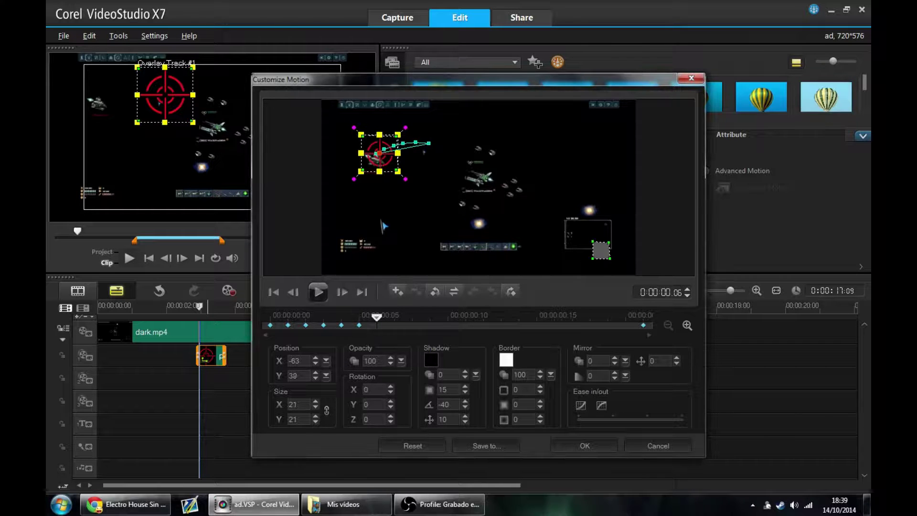
pyautogui.moveTo(389, 162); pyautogui.dragTo(383, 166)
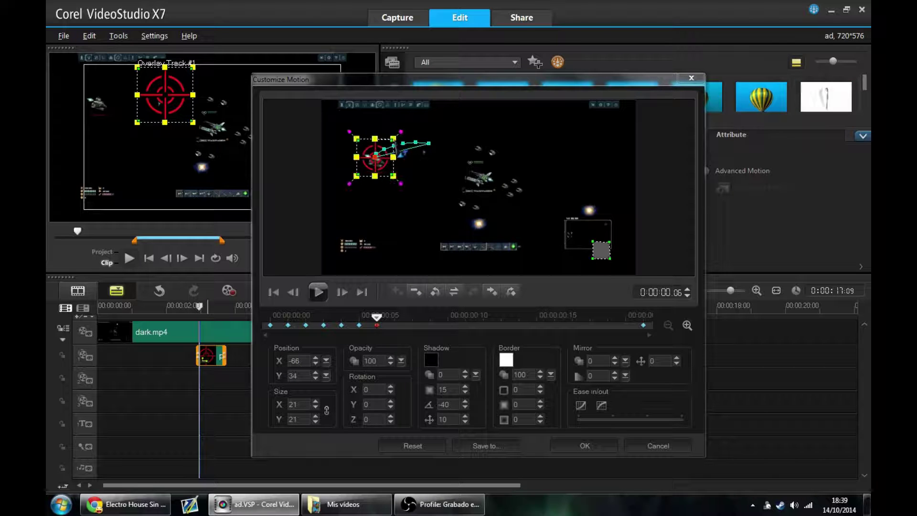
pyautogui.moveTo(396, 140); pyautogui.dragTo(389, 144)
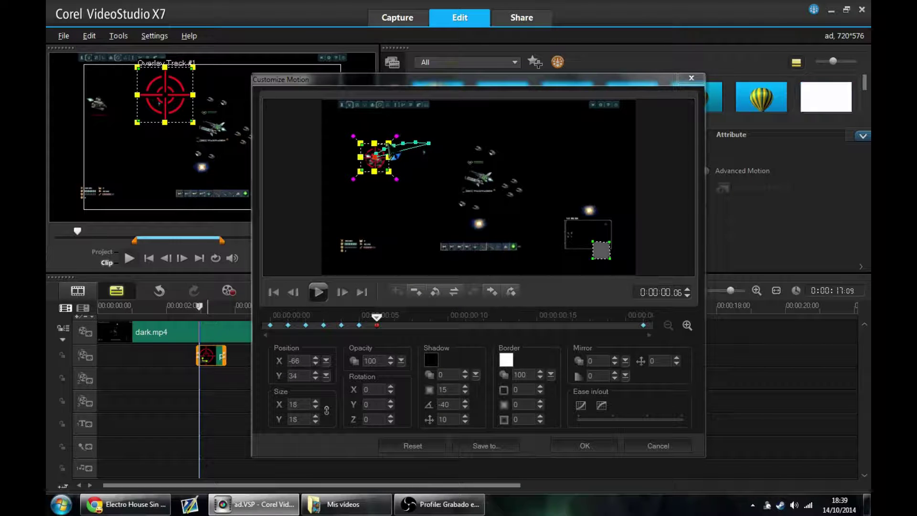
# Step: Add a motion keyframe at frame 7, moving the crosshair to about X -65, Y 31 with size about 16
pyautogui.click(395, 329)
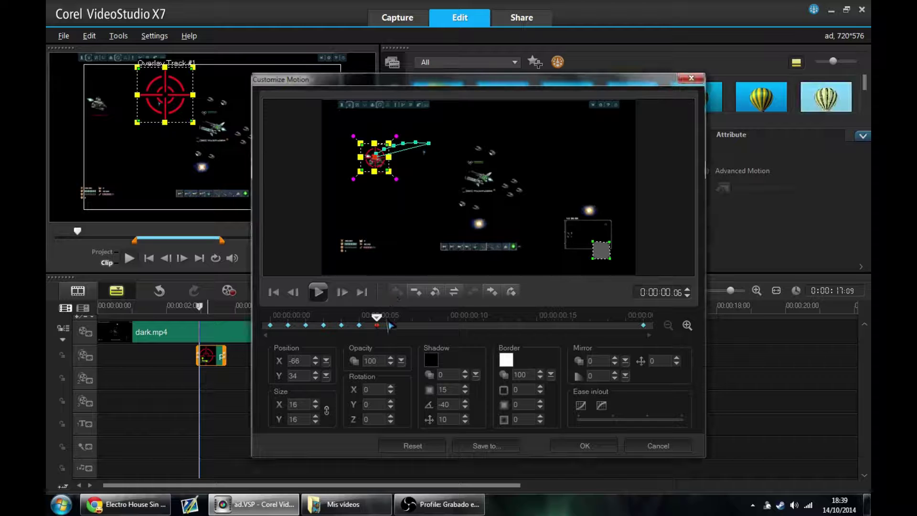
pyautogui.moveTo(387, 167); pyautogui.dragTo(386, 170)
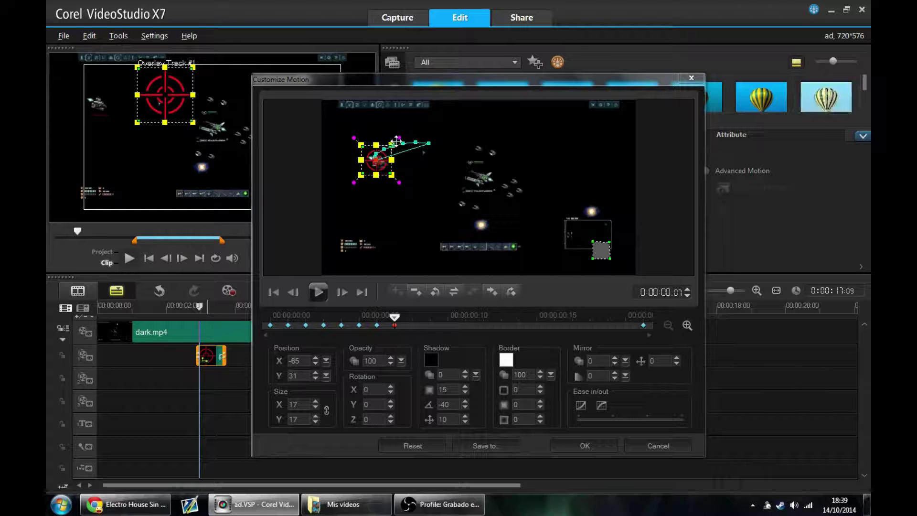
pyautogui.moveTo(396, 188); pyautogui.dragTo(395, 182)
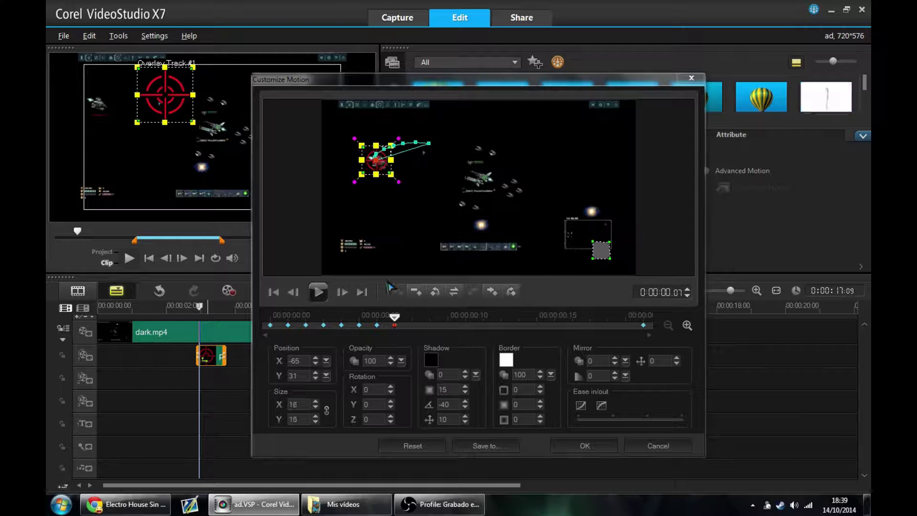
# Step: Add a frame 8 keyframe at about X -58, Y 25, size 12, and set the final keyframe to about X -31, Y 4, size 9
pyautogui.moveTo(396, 319); pyautogui.dragTo(414, 322)
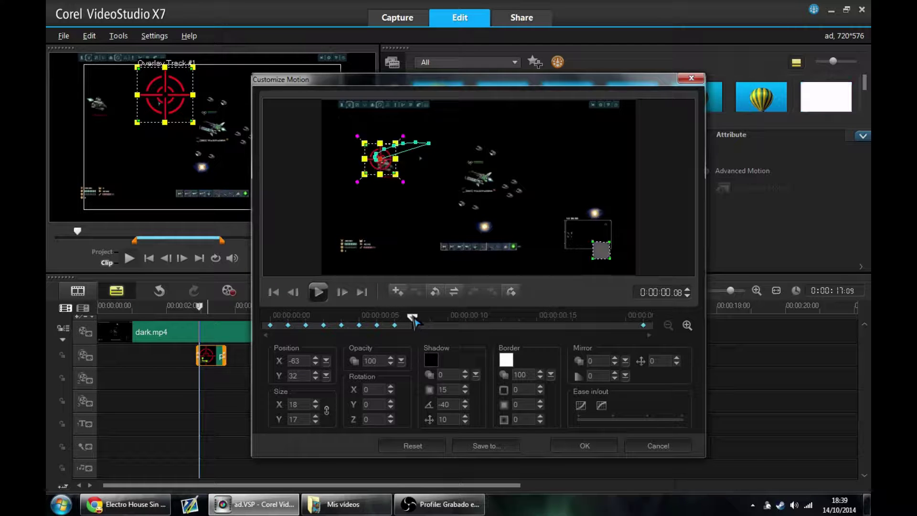
pyautogui.moveTo(402, 182); pyautogui.dragTo(387, 165)
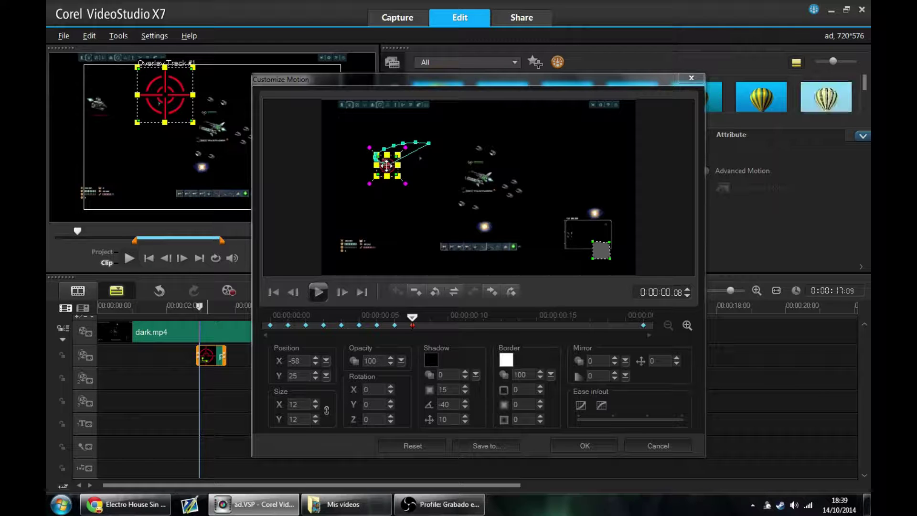
pyautogui.click(643, 327)
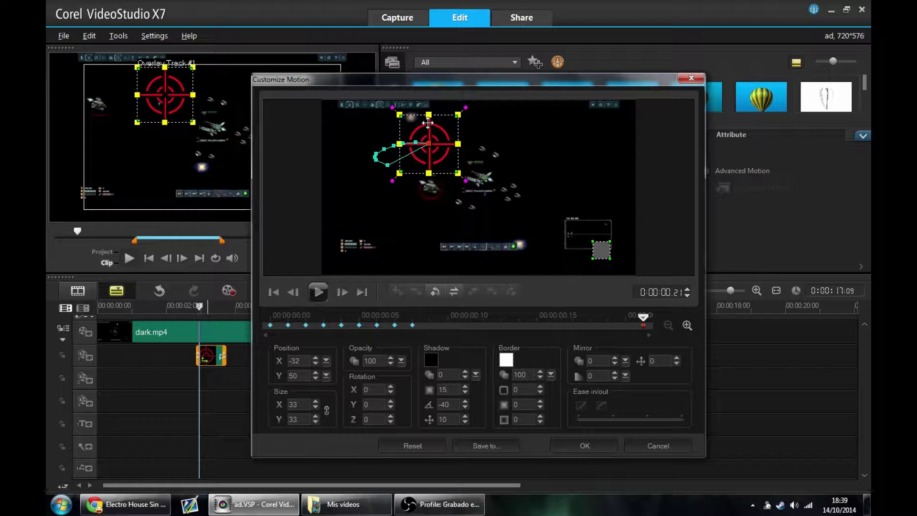
pyautogui.moveTo(438, 139); pyautogui.dragTo(436, 179)
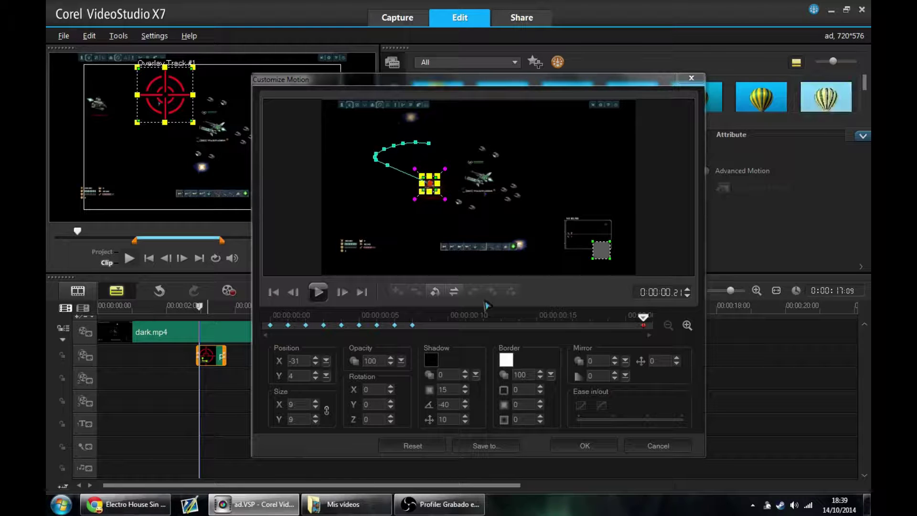
# Step: Play the crosshair's motion from the first frame to check it, and apply the custom motion to the overlay
pyautogui.moveTo(643, 322); pyautogui.dragTo(584, 331)
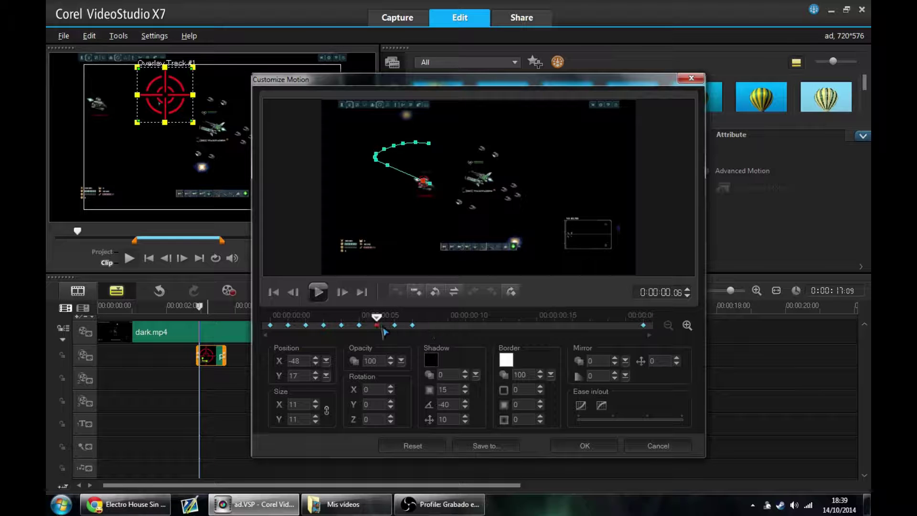
pyautogui.moveTo(337, 325); pyautogui.dragTo(288, 324)
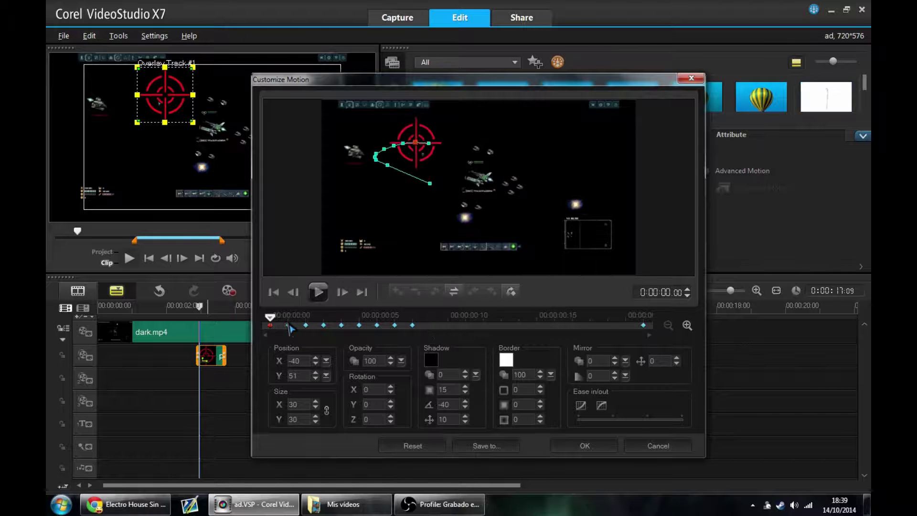
pyautogui.click(316, 293)
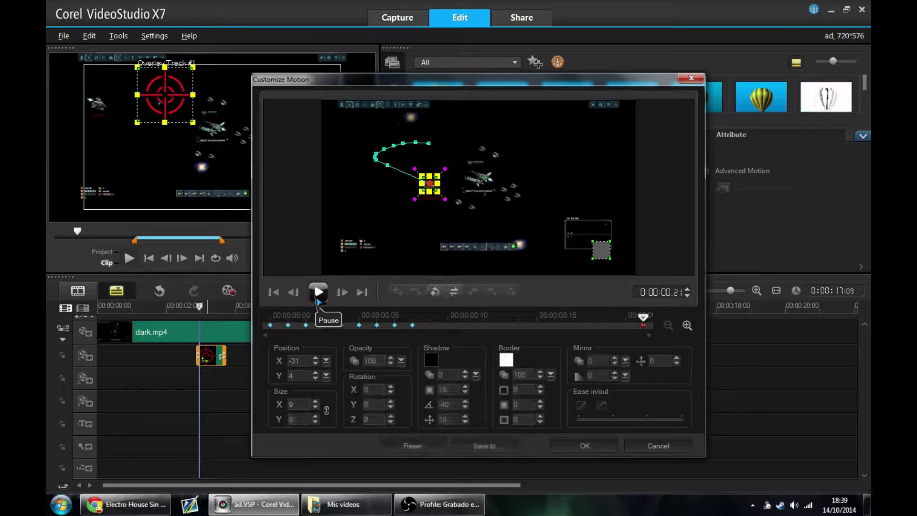
pyautogui.click(587, 446)
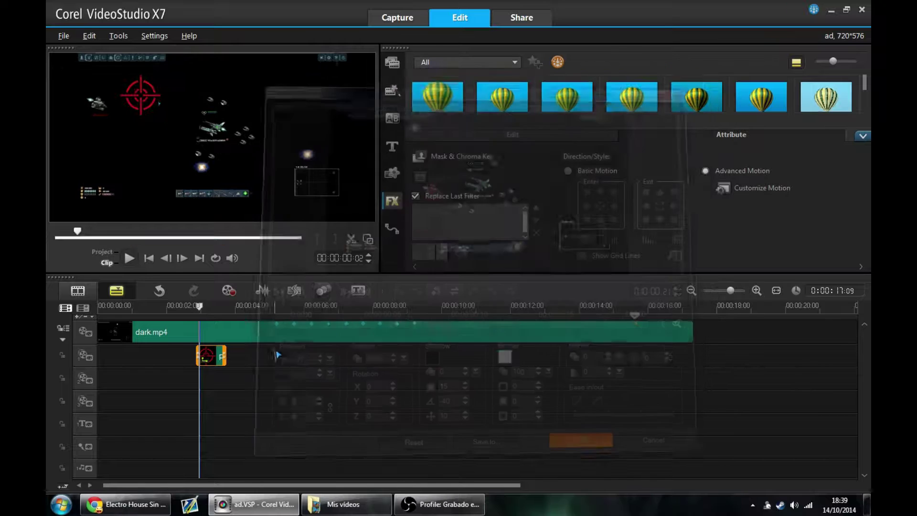
# Step: Play the project in the enlarged preview from just before the crosshair overlay to check how it tracks the ship
pyautogui.click(190, 307)
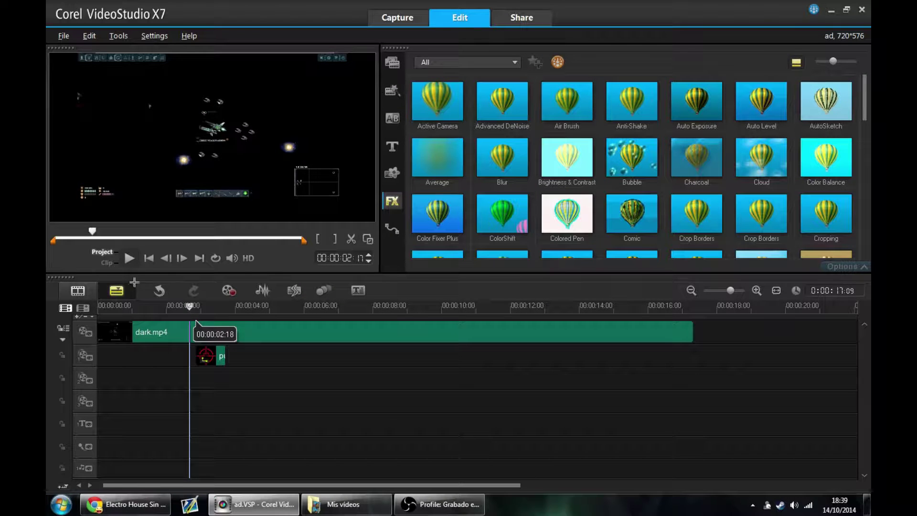
pyautogui.click(367, 238)
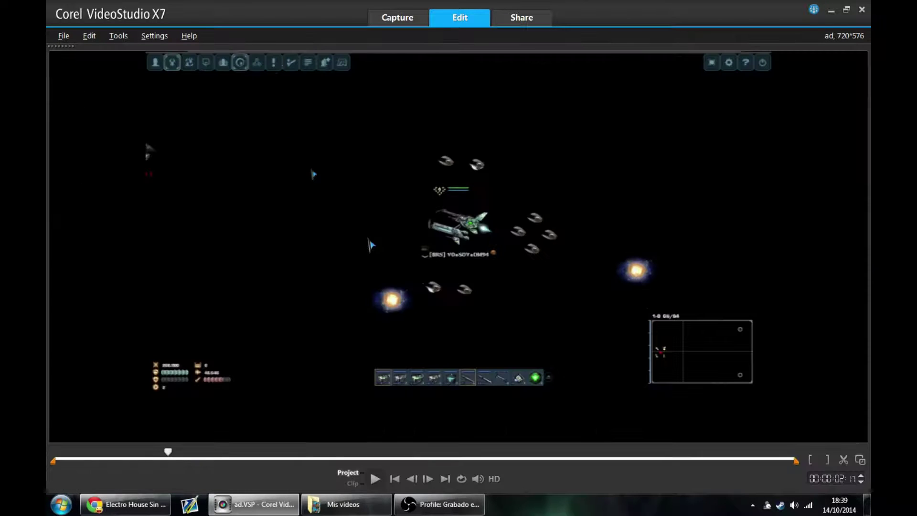
pyautogui.click(373, 482)
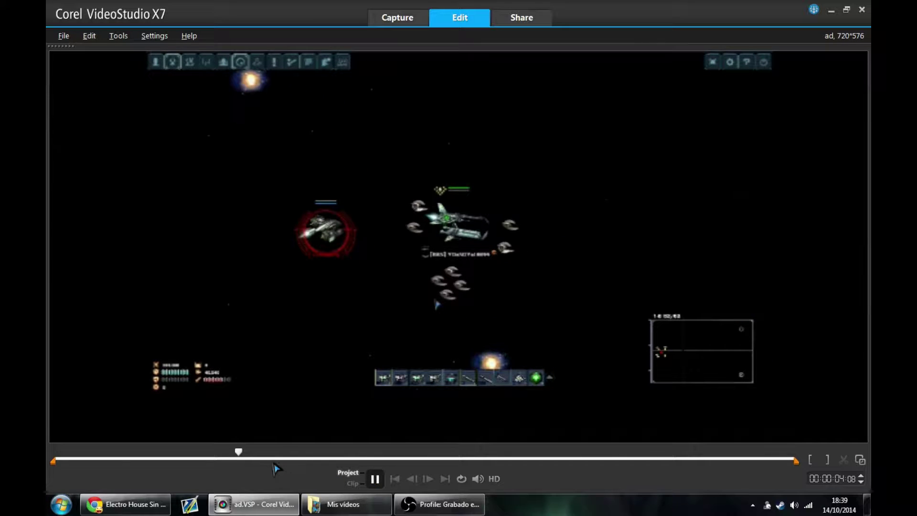
pyautogui.moveTo(239, 452); pyautogui.dragTo(178, 456)
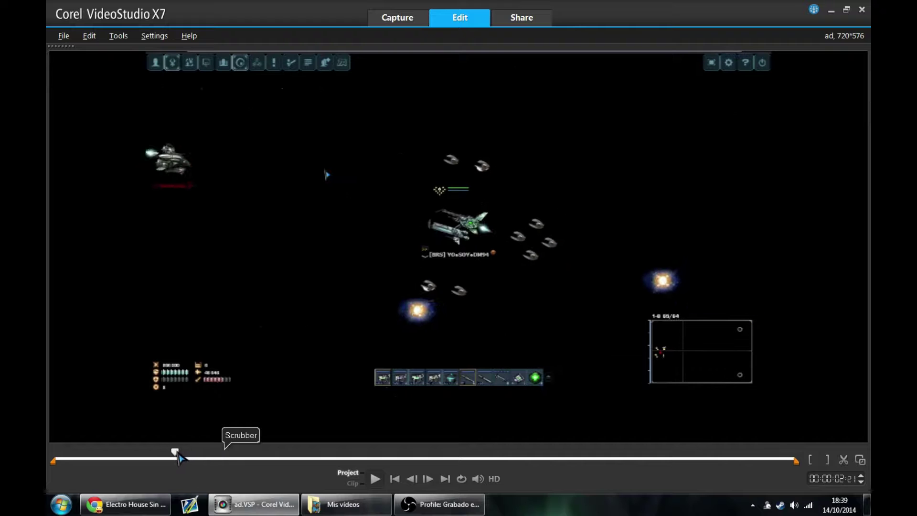
pyautogui.click(374, 481)
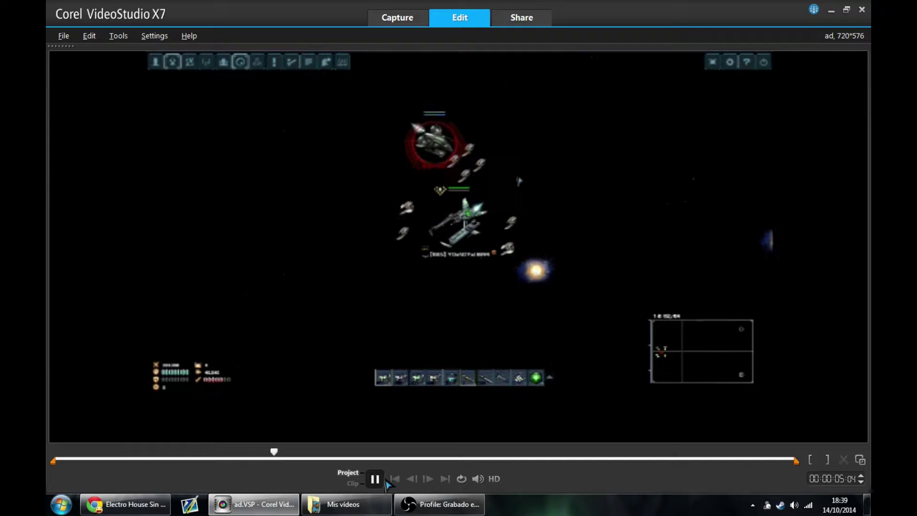
pyautogui.press('space')
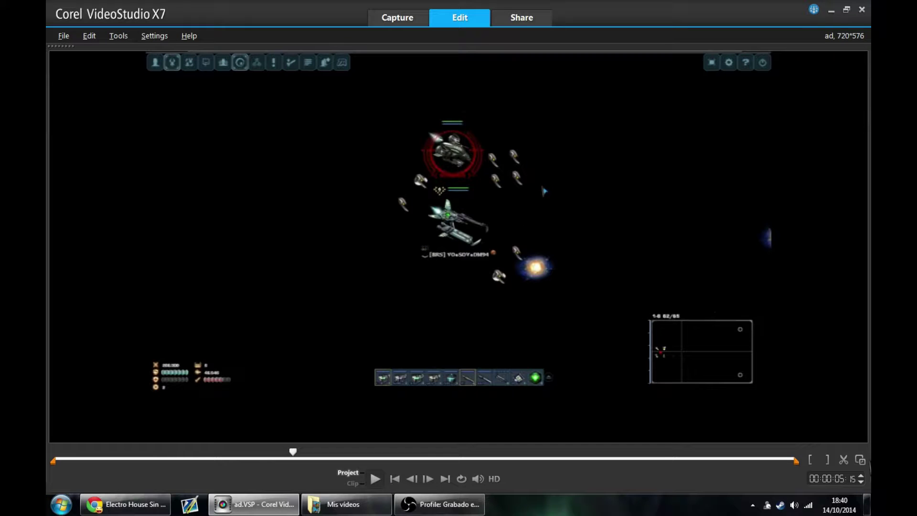
pyautogui.click(860, 460)
# Step: Split the dark.mp4 clip on the video track at 00:00:06:00
pyautogui.click(213, 351)
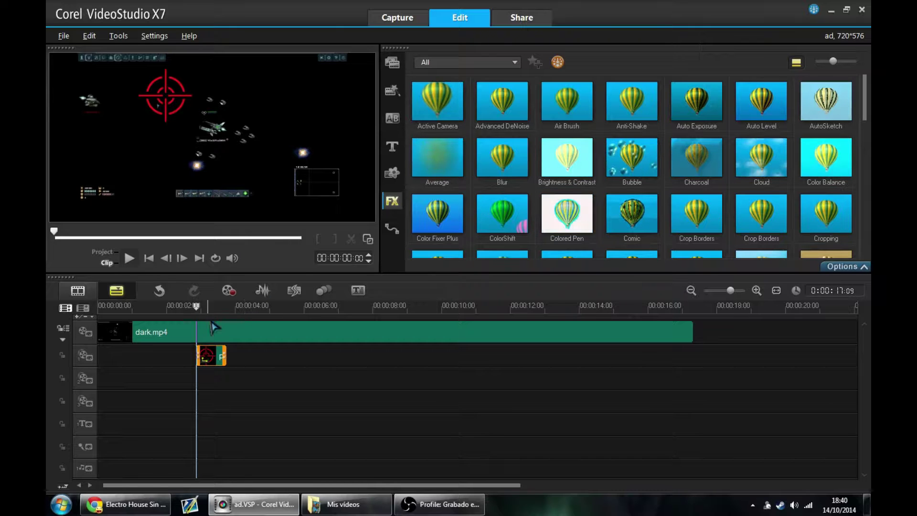
pyautogui.moveTo(212, 309); pyautogui.dragTo(304, 330)
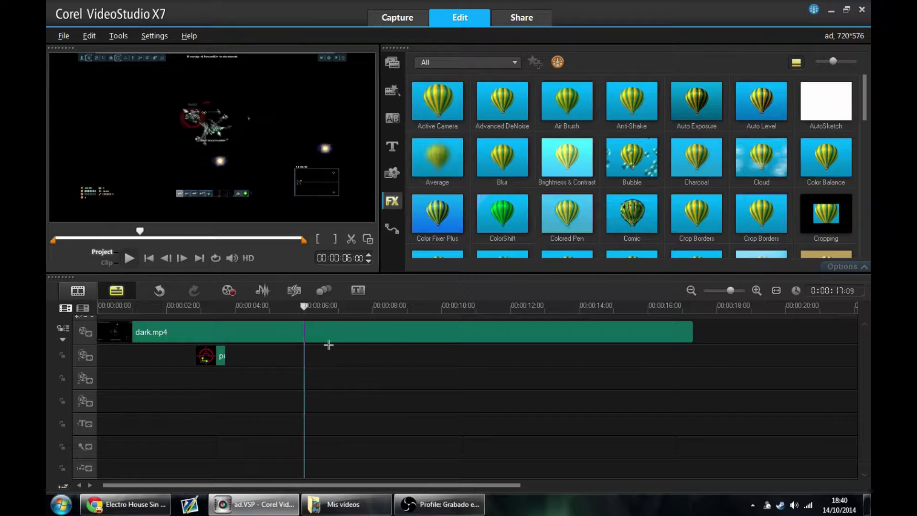
pyautogui.rightClick(330, 335)
pyautogui.click(372, 208)
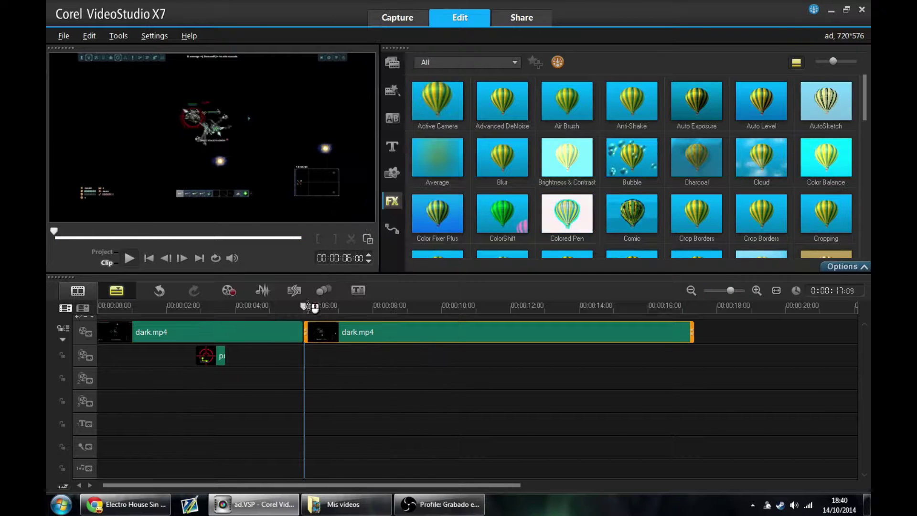
# Step: Split the second dark.mp4 segment at 00:00:08:05
pyautogui.moveTo(361, 307); pyautogui.dragTo(381, 308)
pyautogui.rightClick(420, 332)
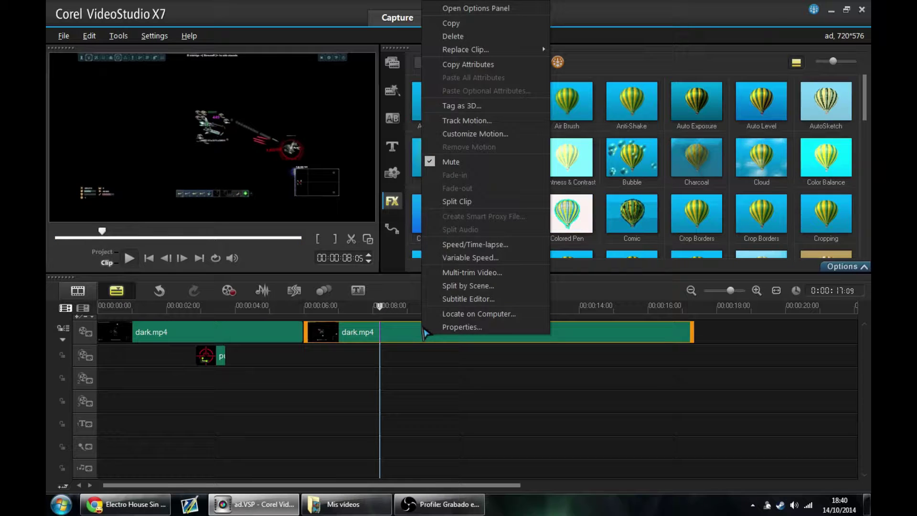
pyautogui.click(444, 200)
# Step: Apply the Lightning video filter to the short middle dark.mp4 segment and preview it on the timeline
pyautogui.click(294, 315)
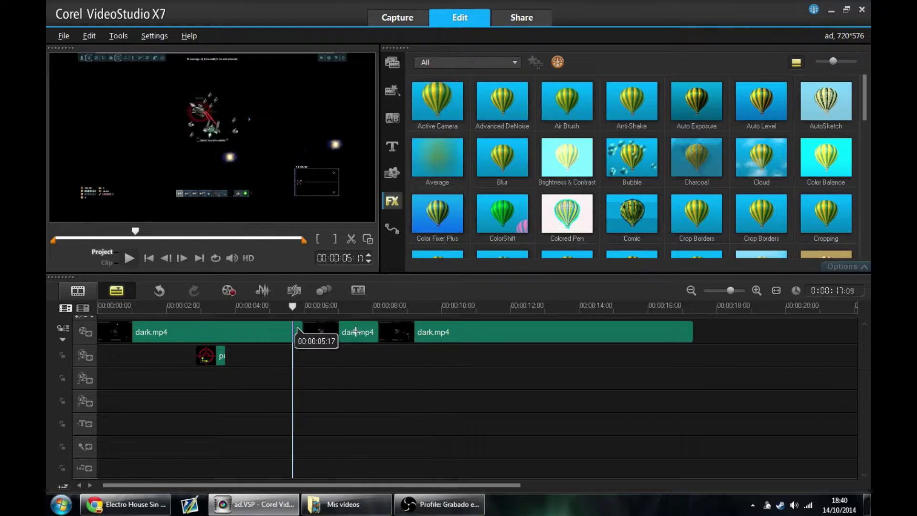
pyautogui.click(487, 222)
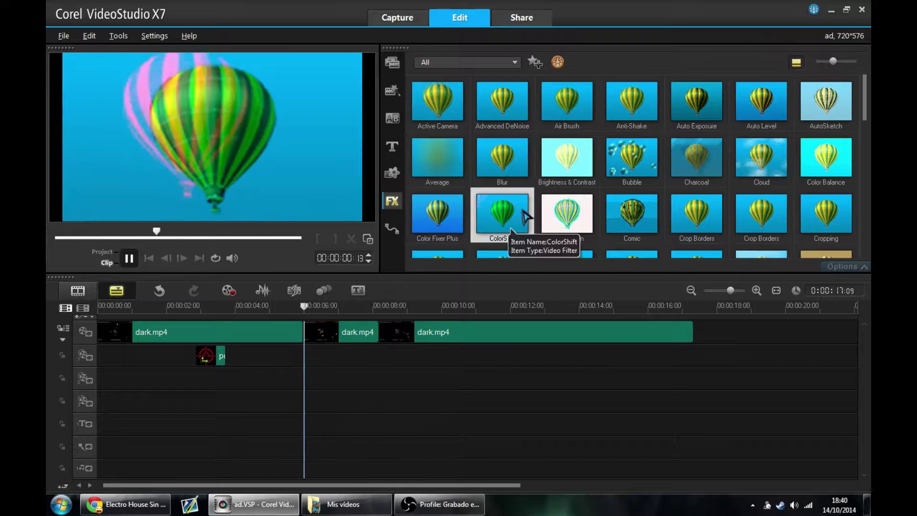
pyautogui.click(584, 205)
pyautogui.click(502, 212)
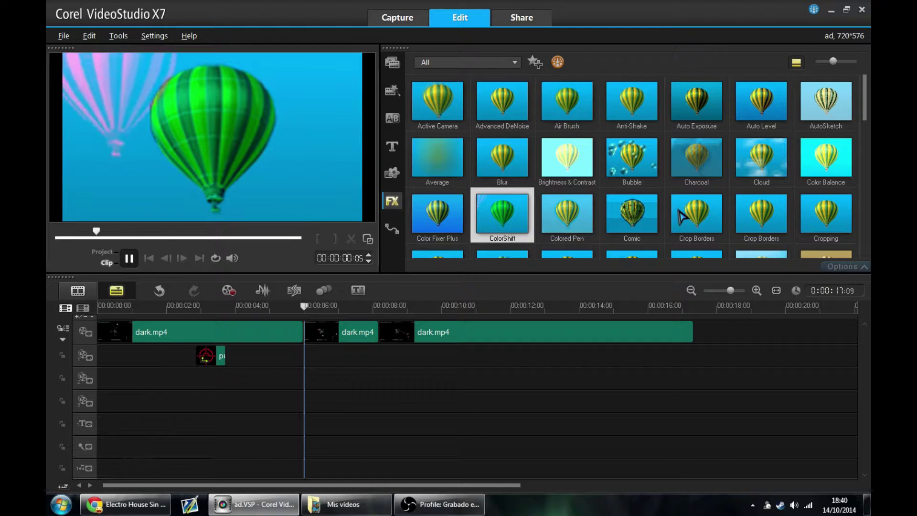
pyautogui.scroll(-2, 678, 215)
pyautogui.click(446, 230)
pyautogui.scroll(-3, 575, 207)
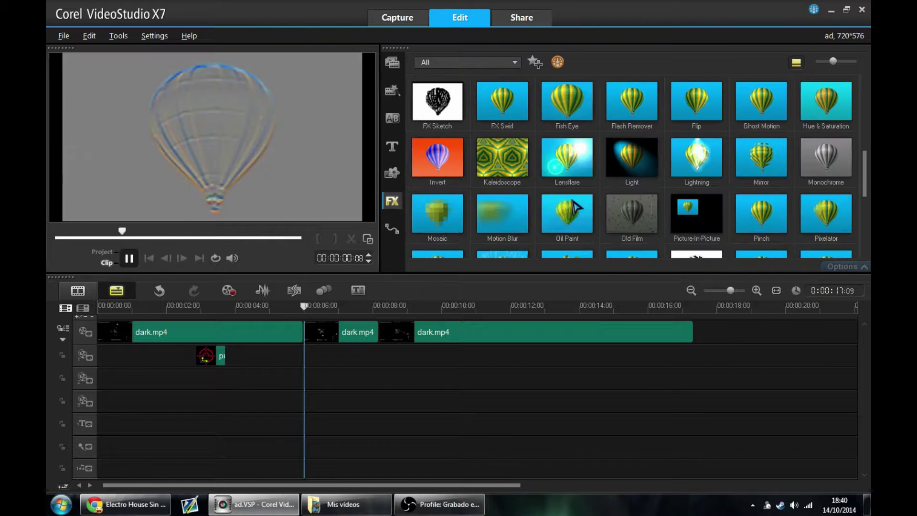
pyautogui.click(436, 171)
pyautogui.click(696, 163)
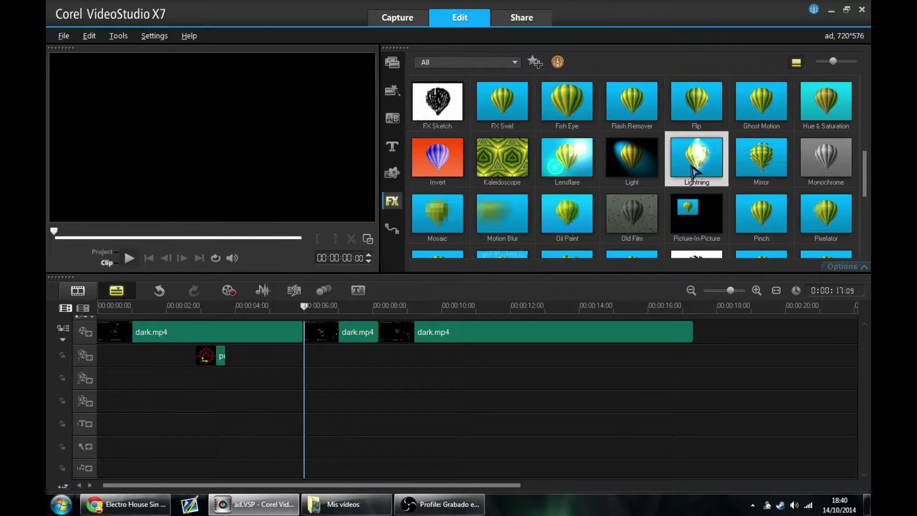
pyautogui.moveTo(696, 157); pyautogui.dragTo(366, 325)
pyautogui.moveTo(304, 305); pyautogui.dragTo(328, 311)
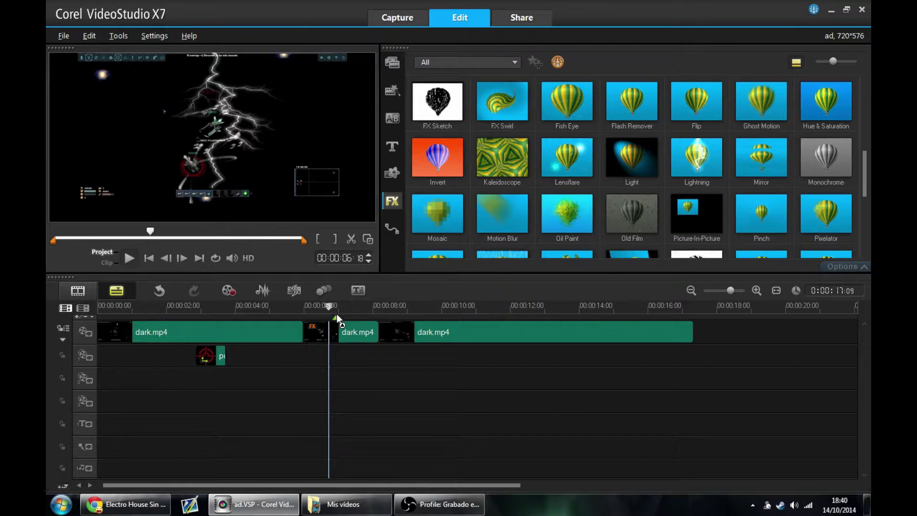
# Step: Split the last dark.mp4 segment on the video track at 00:00:08:10
pyautogui.moveTo(329, 304); pyautogui.dragTo(384, 306)
pyautogui.click(434, 325)
pyautogui.rightClick(433, 325)
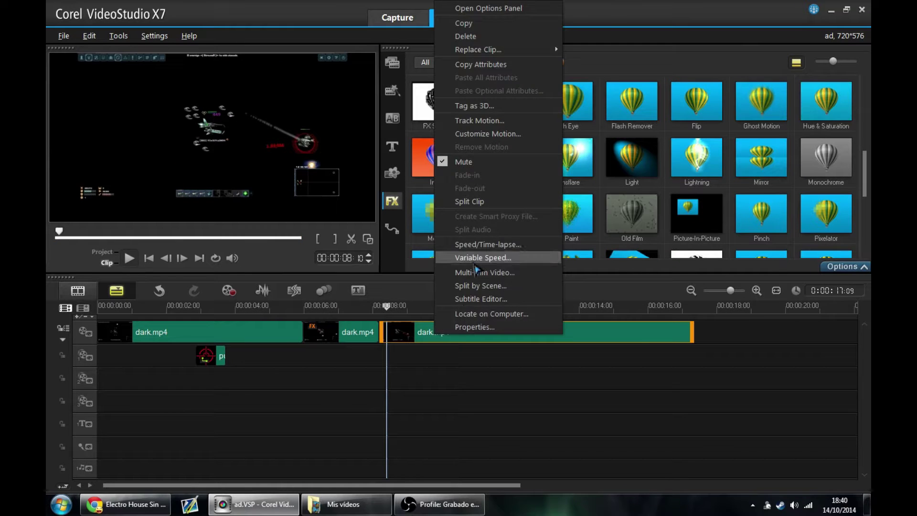
pyautogui.click(480, 201)
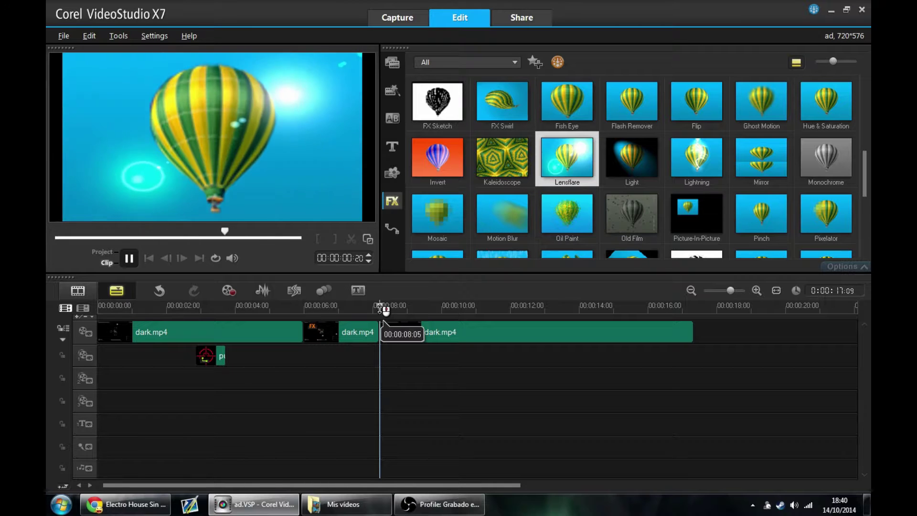
# Step: Play the project from about 00:00:07:21 to check the transition out of the Lightning segment
pyautogui.scroll(-1, 474, 253)
pyautogui.moveTo(380, 305)
pyautogui.mouseDown()
pyautogui.moveTo(368, 307)
pyautogui.moveTo(393, 313)
pyautogui.moveTo(370, 318)
pyautogui.mouseUp()
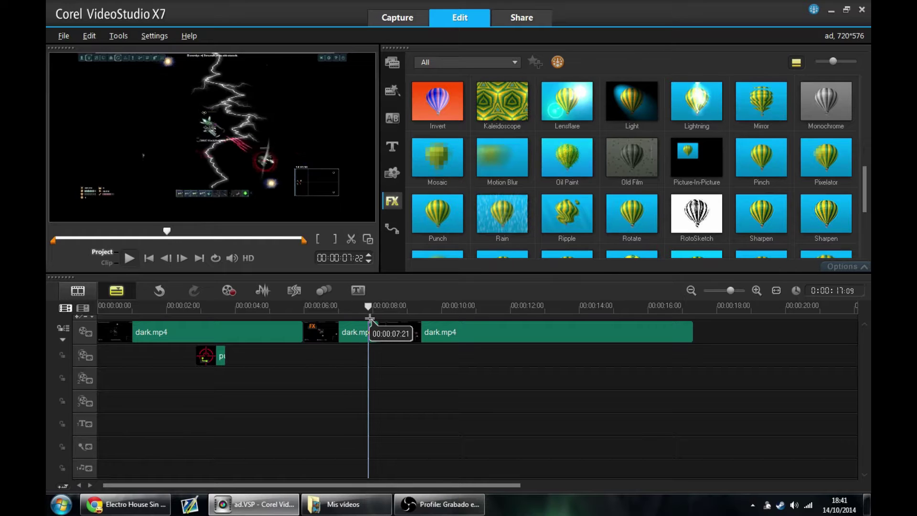
pyautogui.click(129, 260)
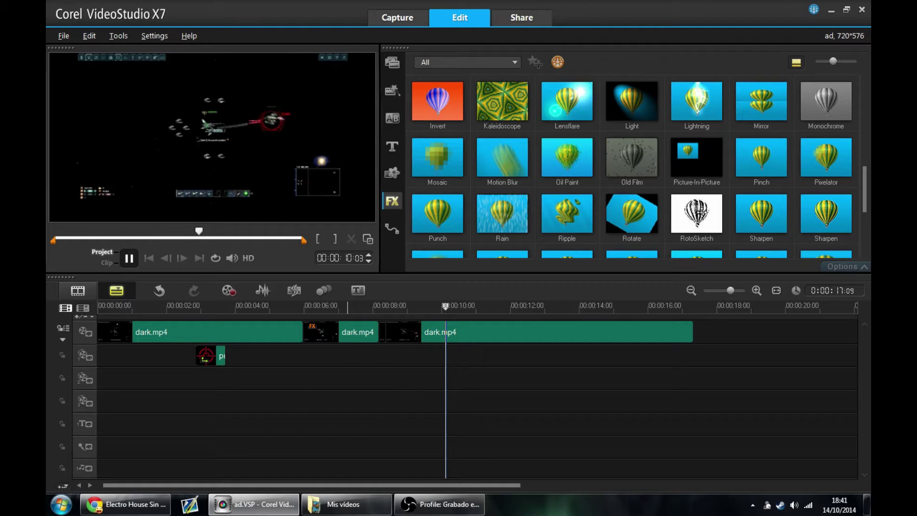
# Step: Browse the video filter library and preview filters such as Duotone, Charcoal, Brightness & Contrast and Average
pyautogui.scroll(-5, 739, 169)
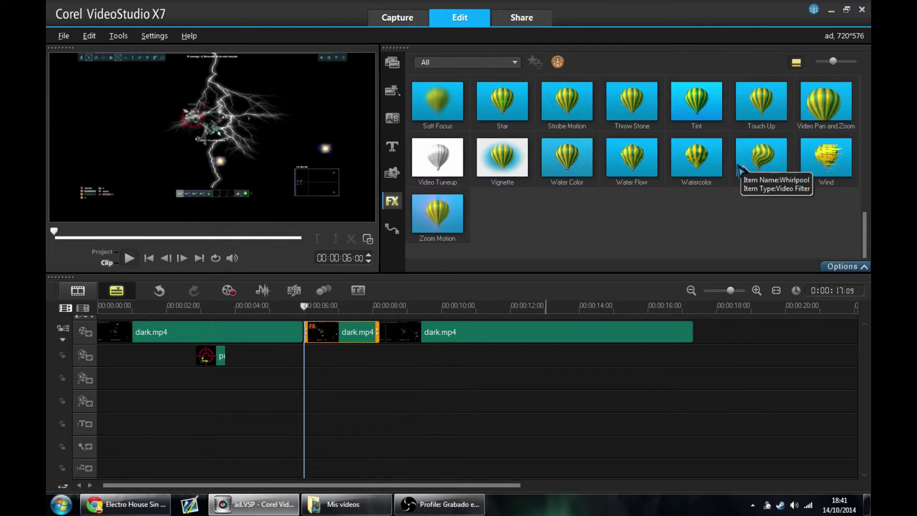
pyautogui.scroll(6, 585, 224)
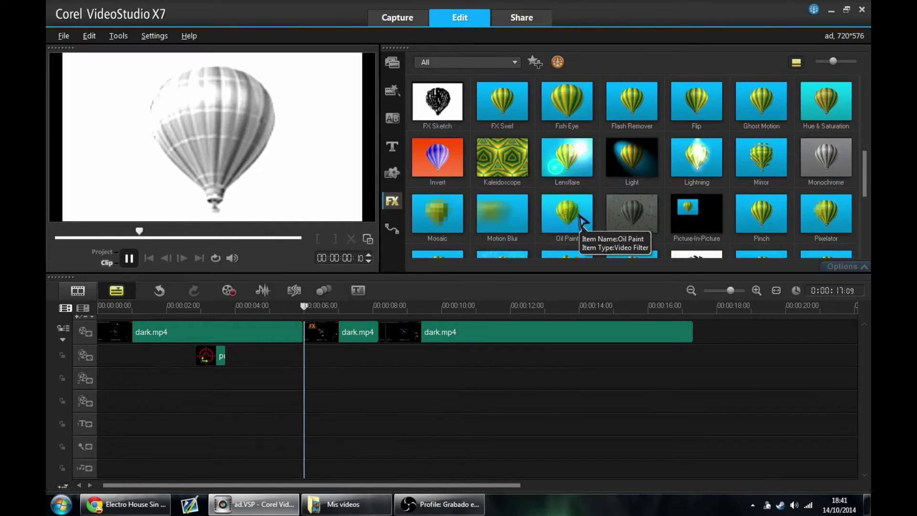
pyautogui.click(798, 104)
pyautogui.scroll(3, 745, 143)
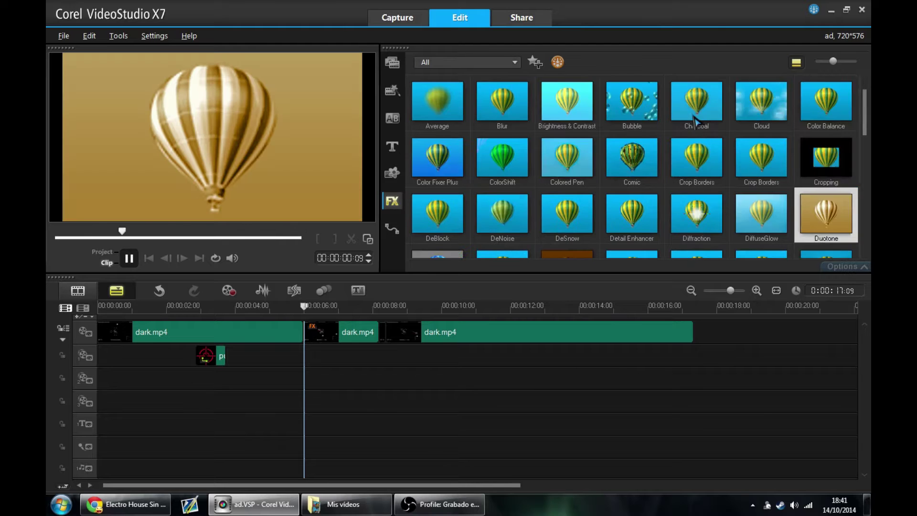
pyautogui.click(687, 160)
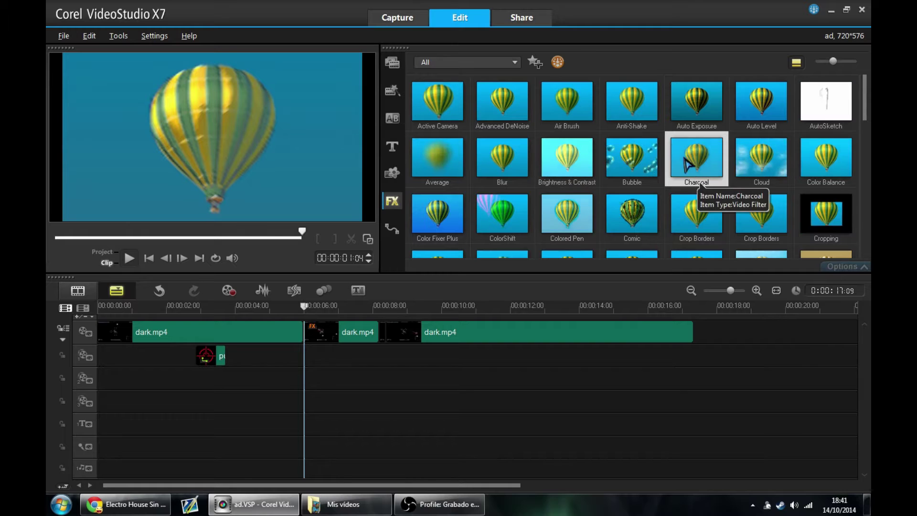
pyautogui.click(642, 156)
pyautogui.click(549, 160)
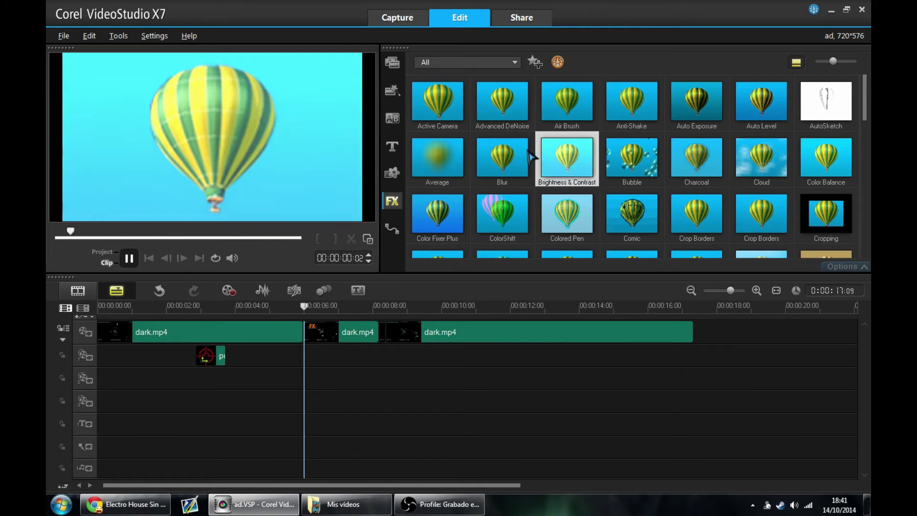
pyautogui.click(467, 62)
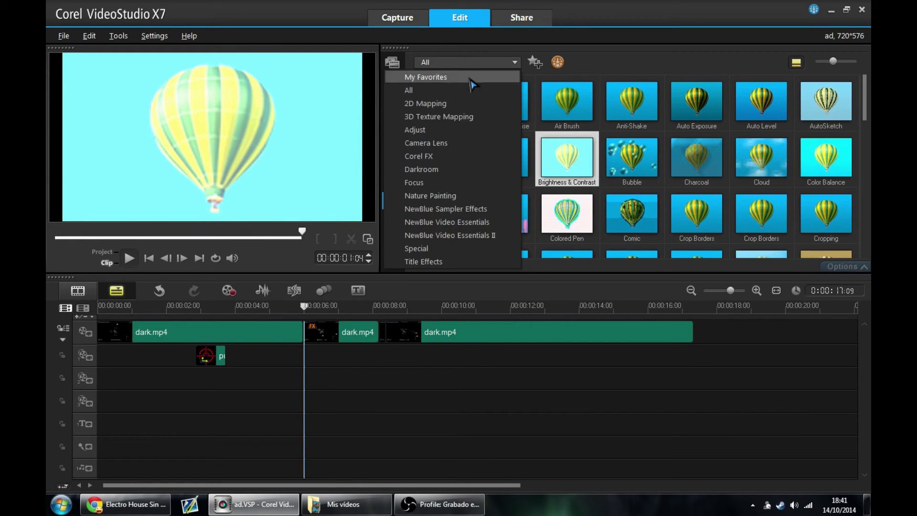
pyautogui.click(650, 199)
pyautogui.click(463, 159)
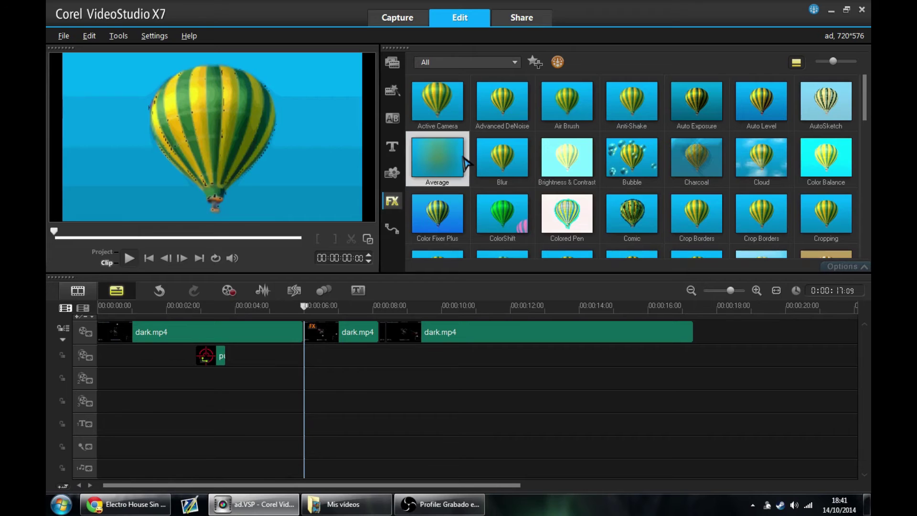
# Step: Move the playhead to 00:00:13:15 and look through the video filters for another effect
pyautogui.moveTo(463, 159); pyautogui.dragTo(565, 308)
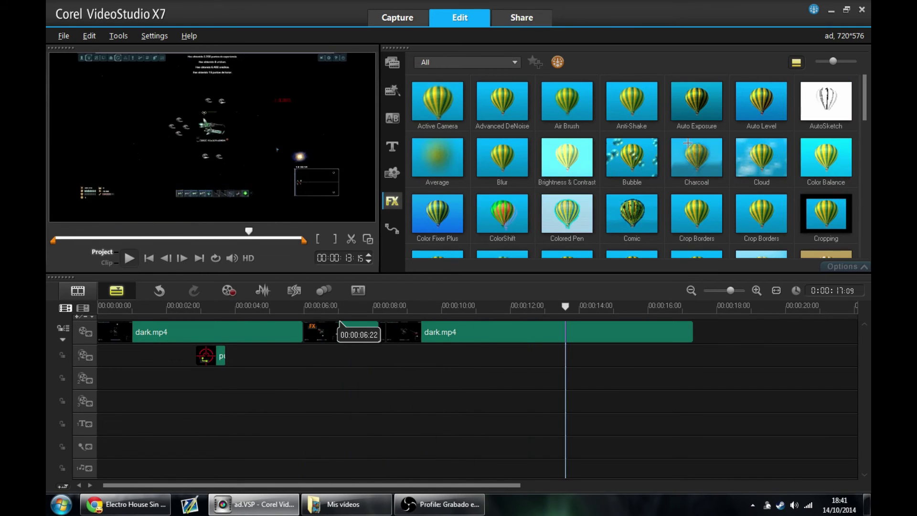
pyautogui.scroll(-10, 805, 222)
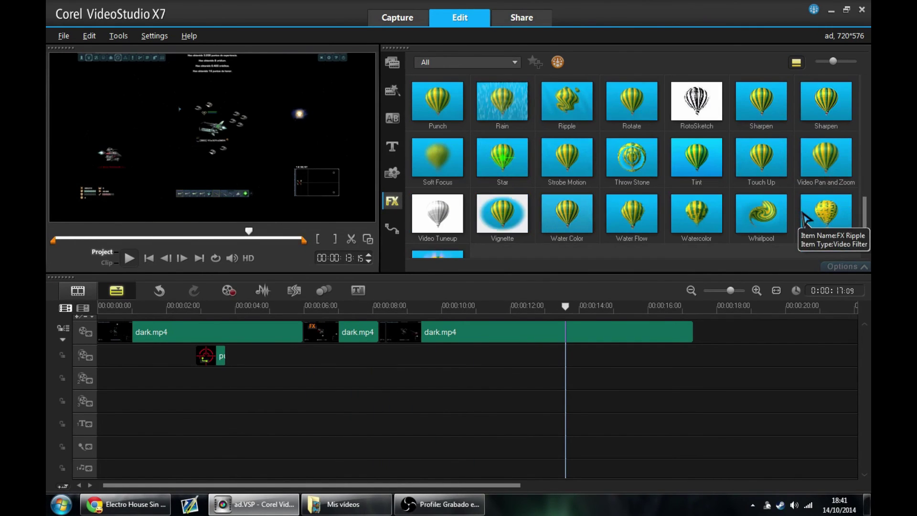